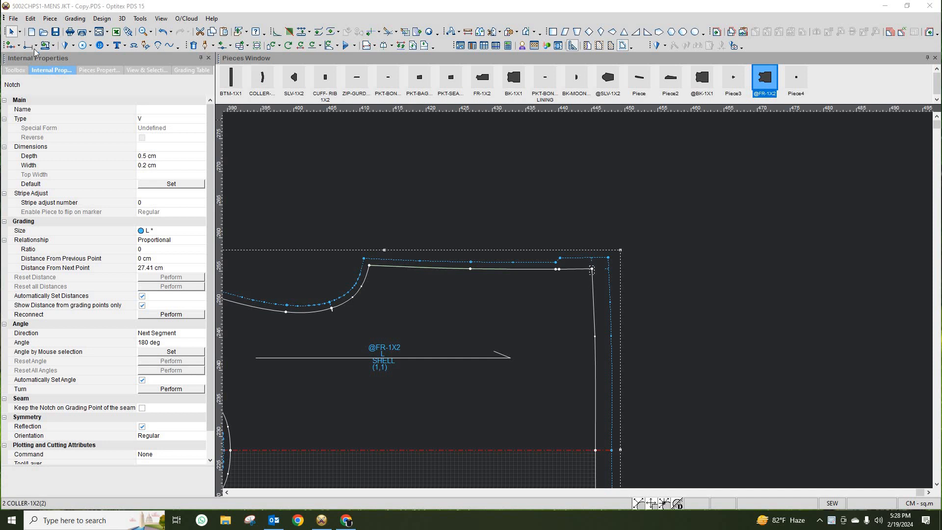
click(35, 45)
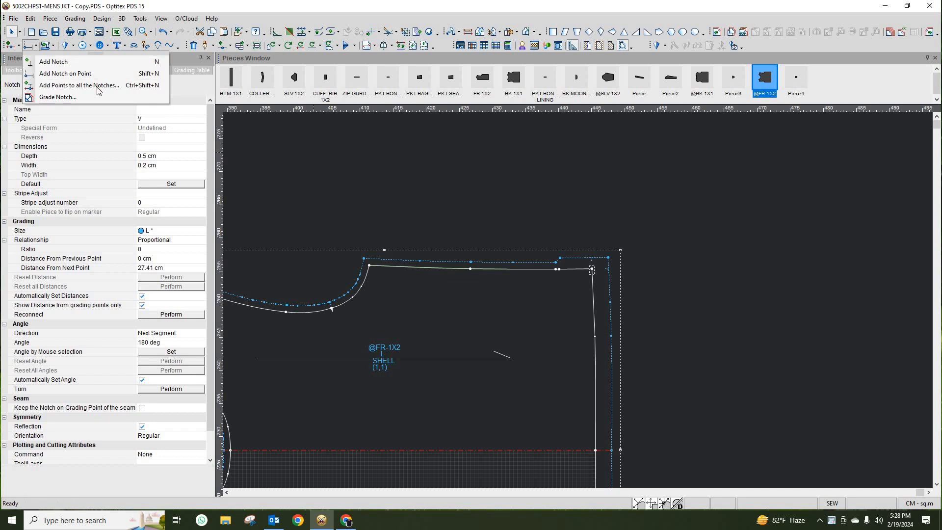
click(67, 62)
scroll(581, 304, up, 1)
scroll(578, 300, up, 1)
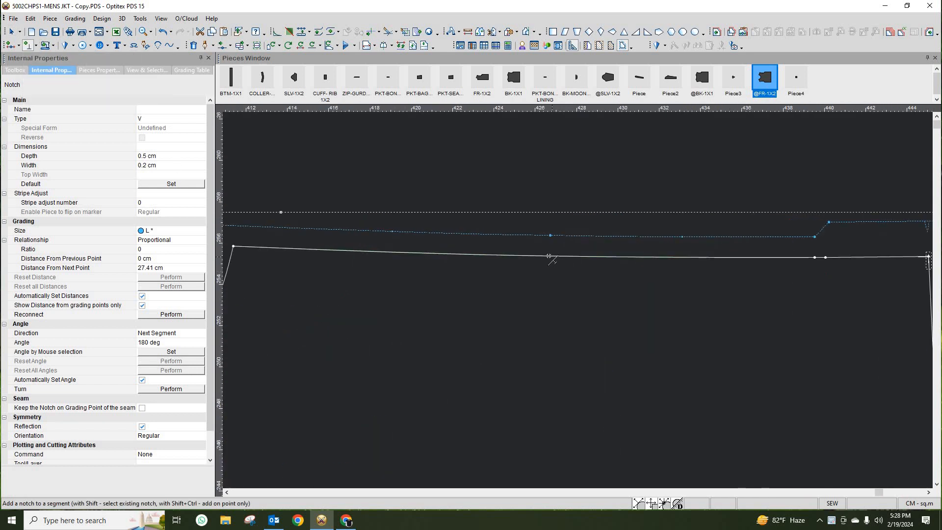
click(563, 280)
scroll(572, 292, up, 2)
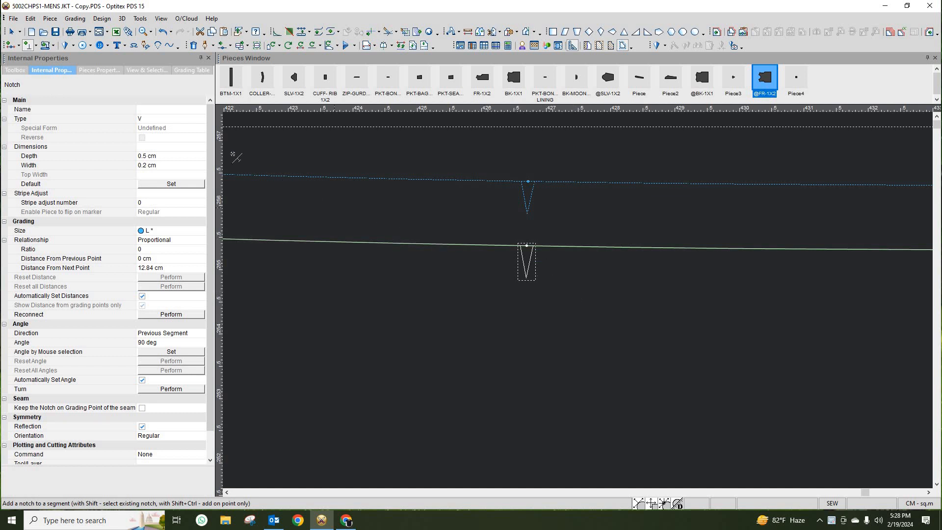
Step: Change the type of the notch on the upper edge's midway point to I
click(175, 121)
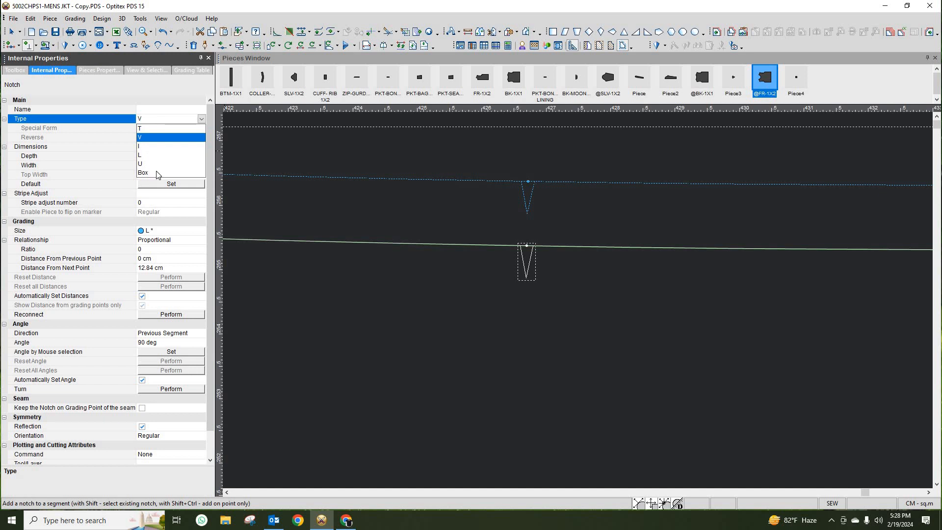
click(147, 147)
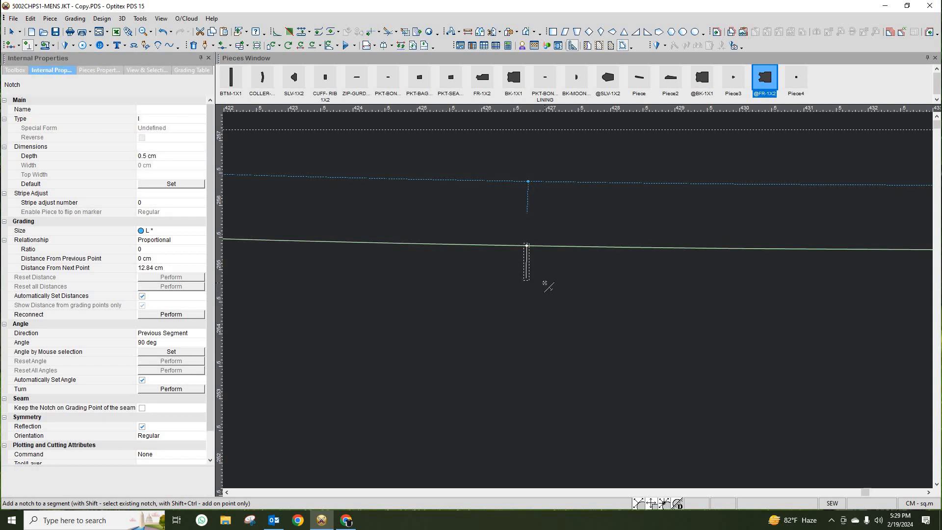
right_click(471, 143)
click(490, 148)
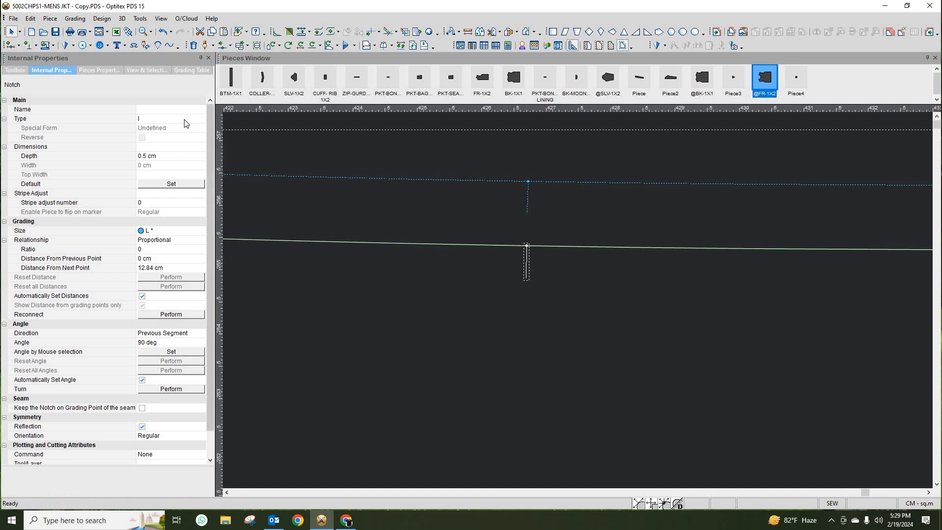
click(185, 120)
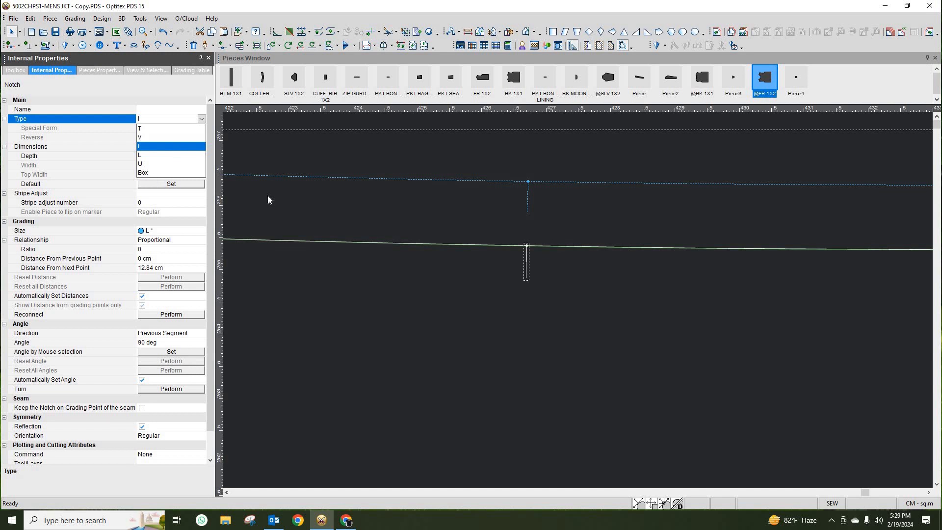
click(355, 148)
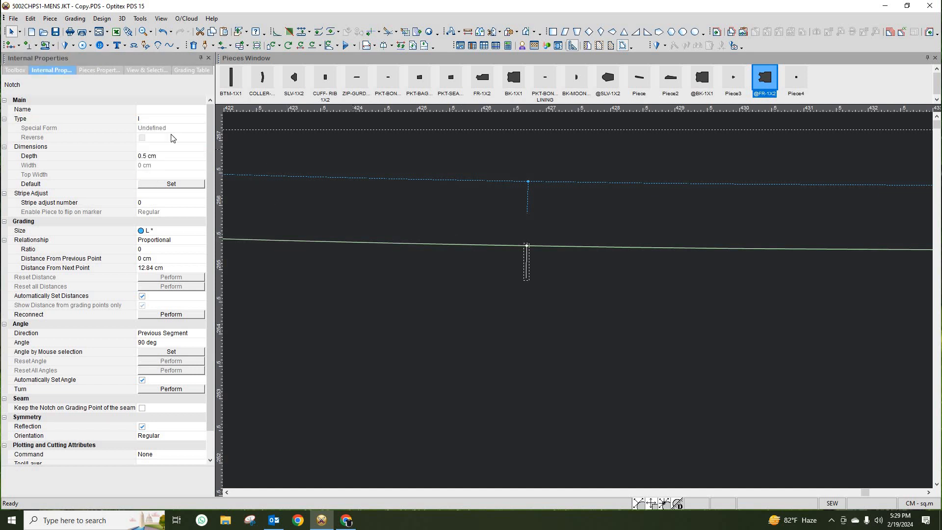
Step: Add a notch about 1.2 cm to the right of the I notch and set its type to V
click(35, 45)
click(49, 61)
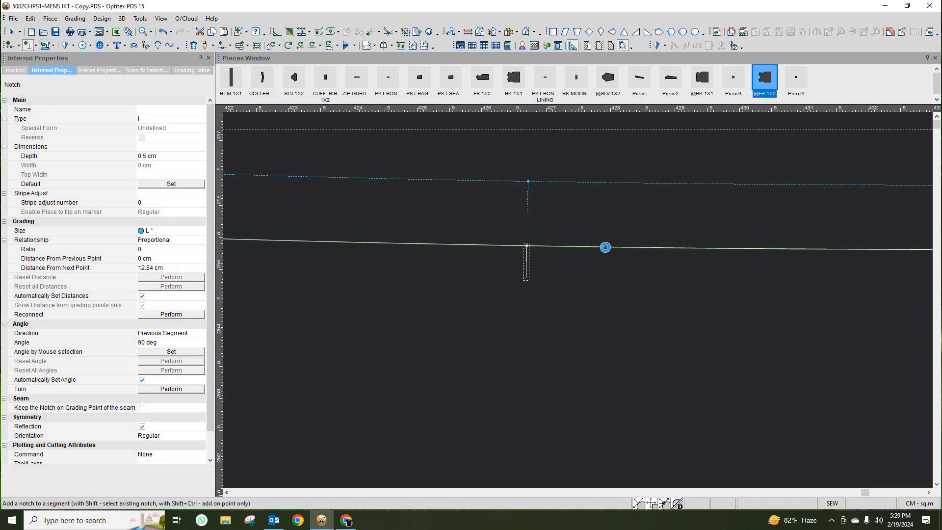
click(605, 246)
click(179, 118)
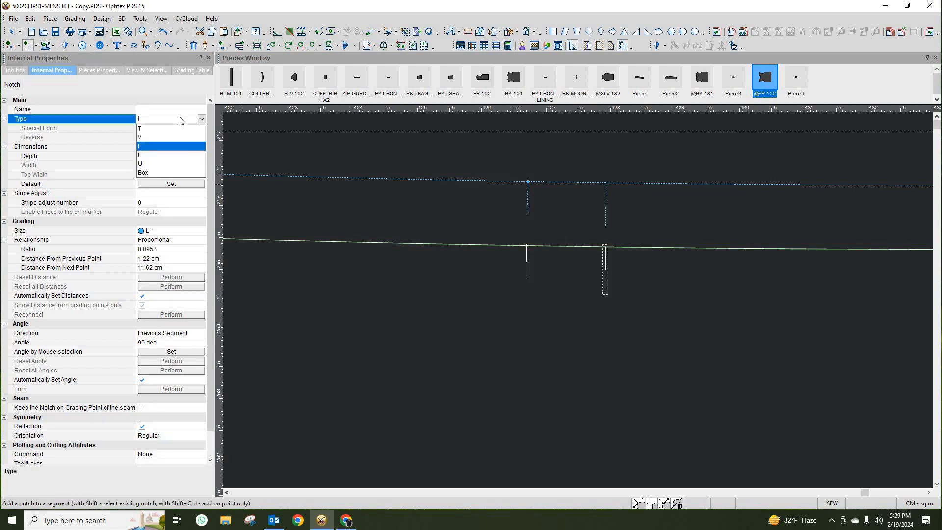
click(150, 136)
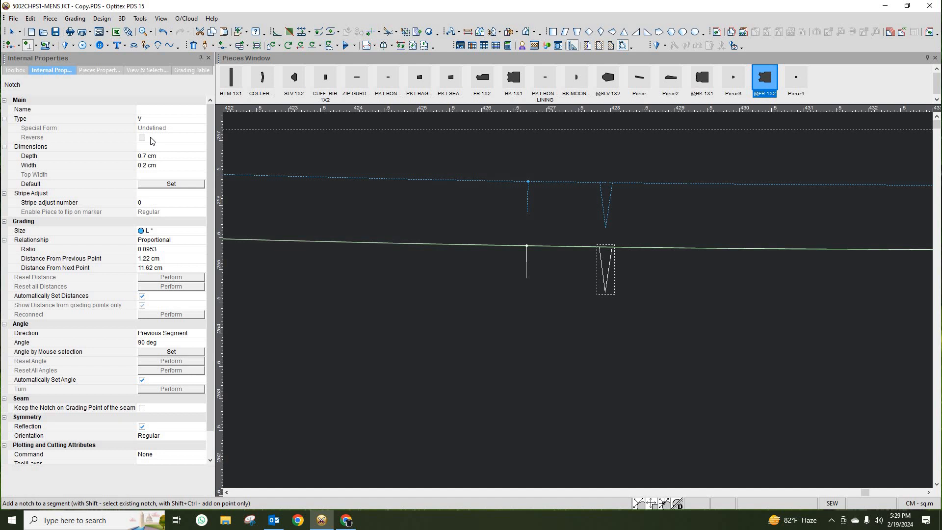
Step: Add a notch about 0.8 cm to the left of the I notch and set its type to T
click(474, 244)
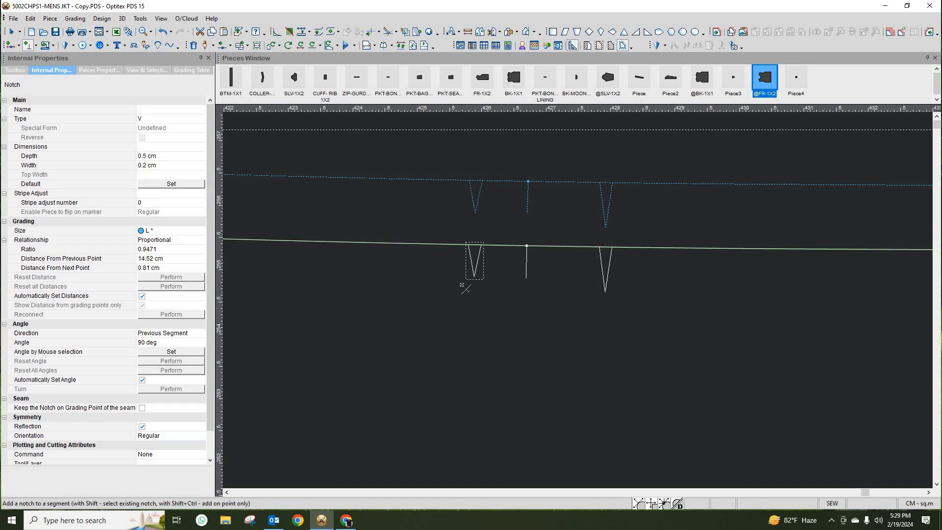
click(166, 119)
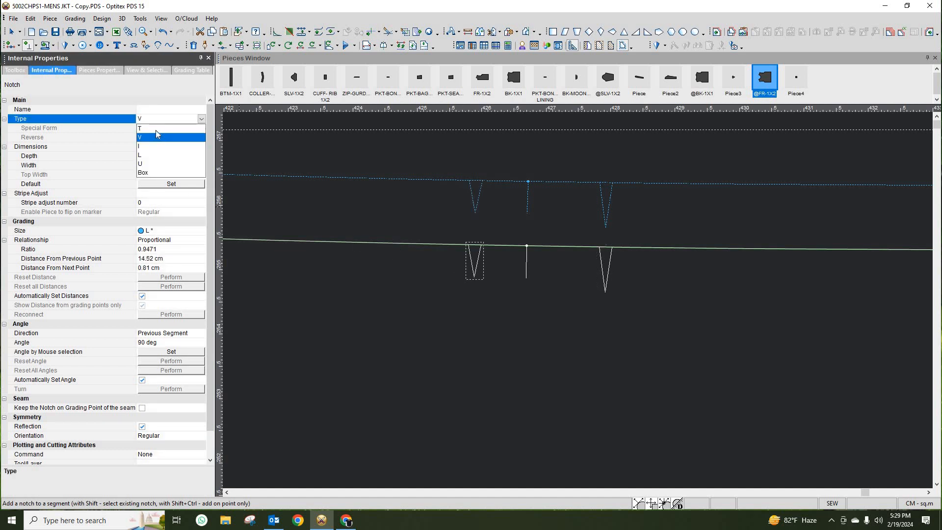
click(155, 129)
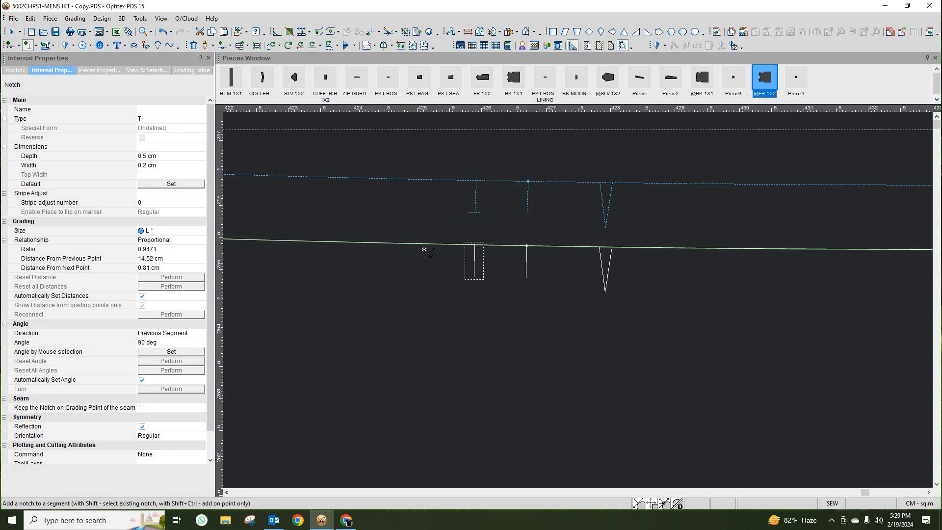
Step: Add a notch about 1.6 cm to the left of the I notch and set its type to U
click(415, 267)
click(173, 120)
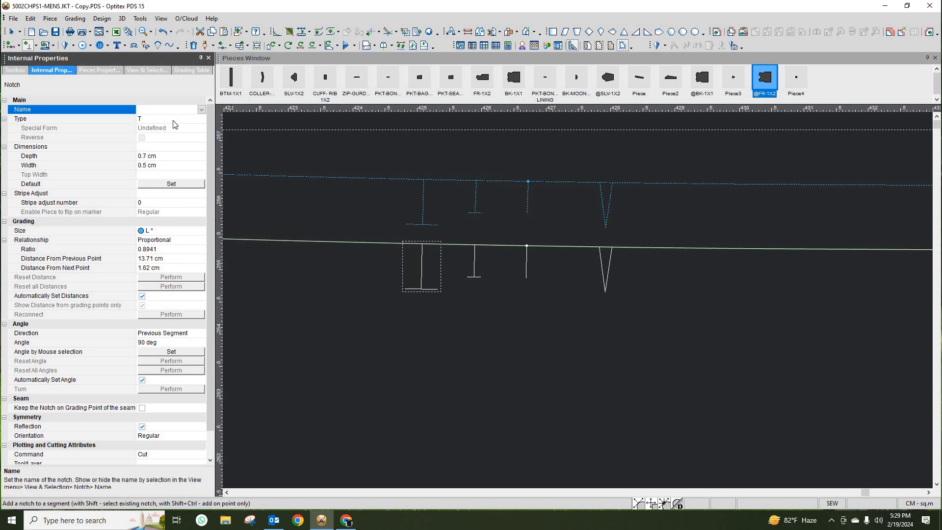
click(173, 122)
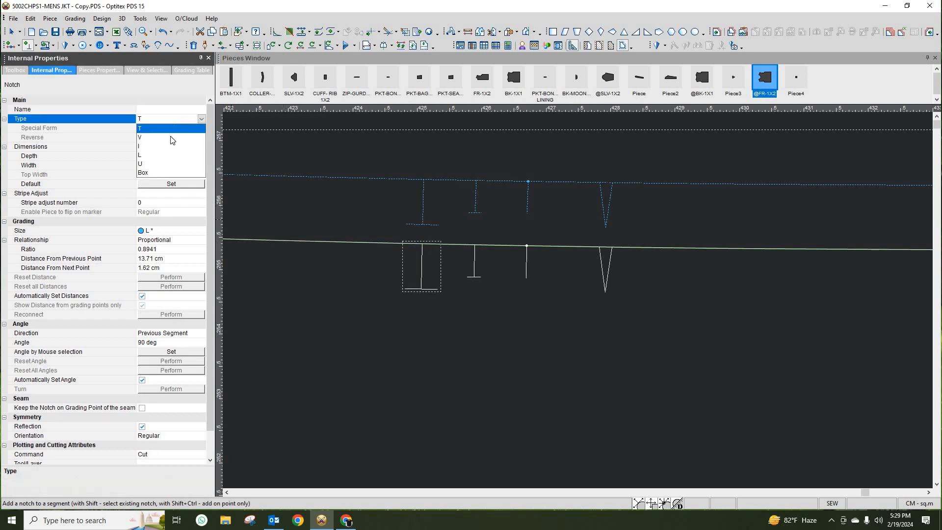
click(144, 164)
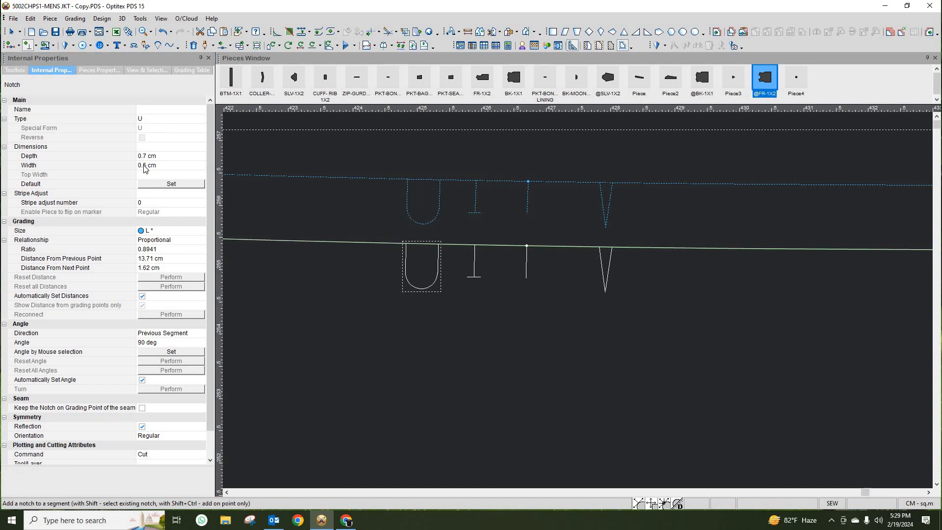
click(174, 122)
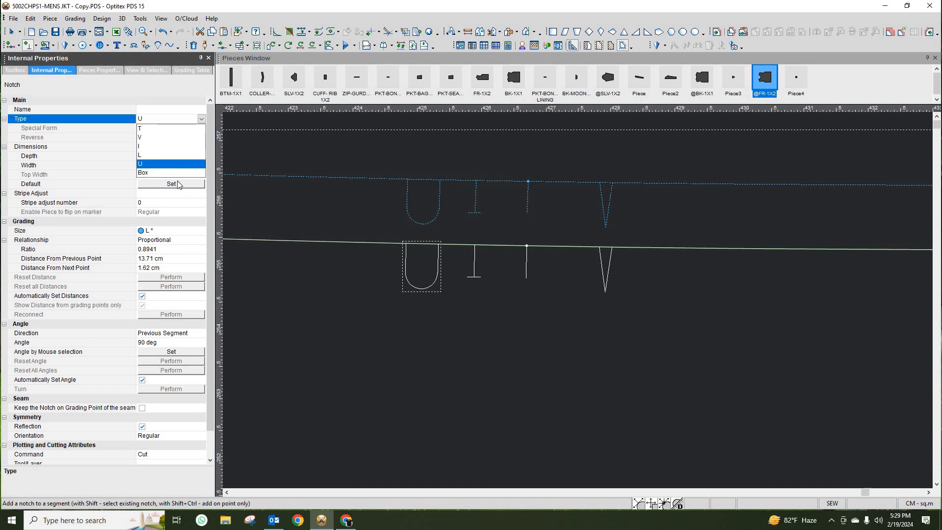
click(341, 170)
Step: Add a notch about 2.6 cm to the left of the I notch and set its type to Box
click(358, 243)
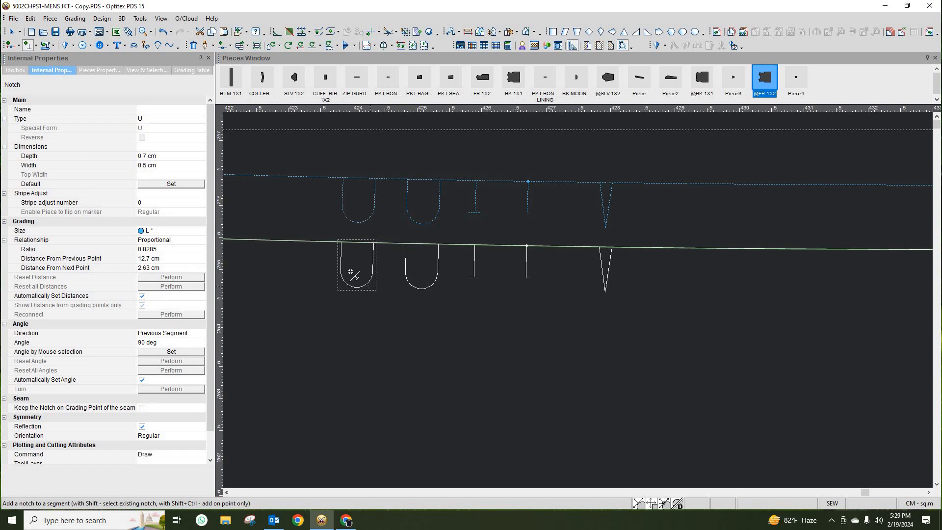
click(165, 123)
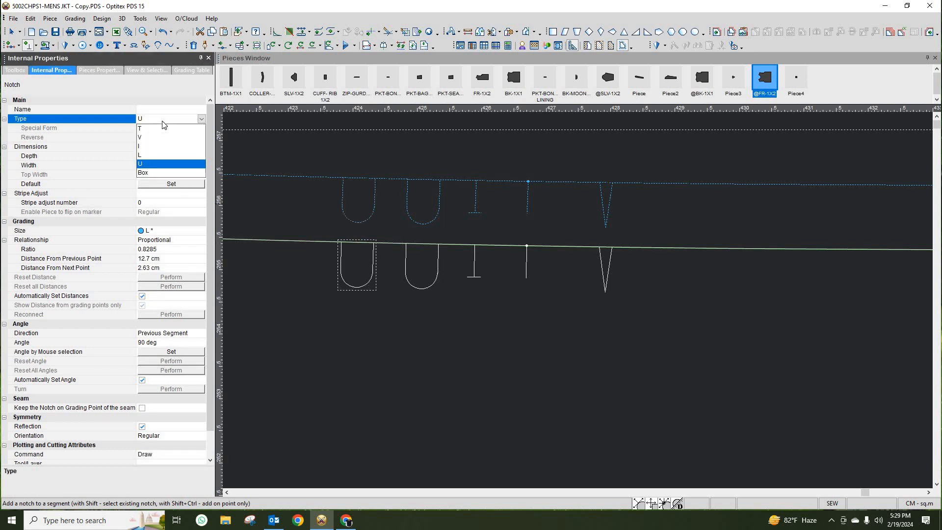
click(154, 173)
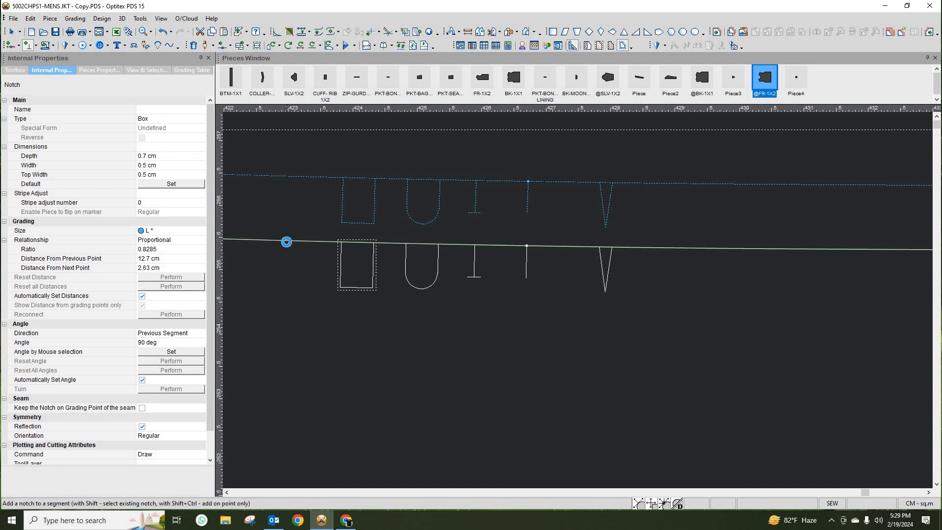
Step: Add a notch about 3.7 cm to the left of the I notch, set its type to L, and end notch placement
click(285, 240)
click(168, 120)
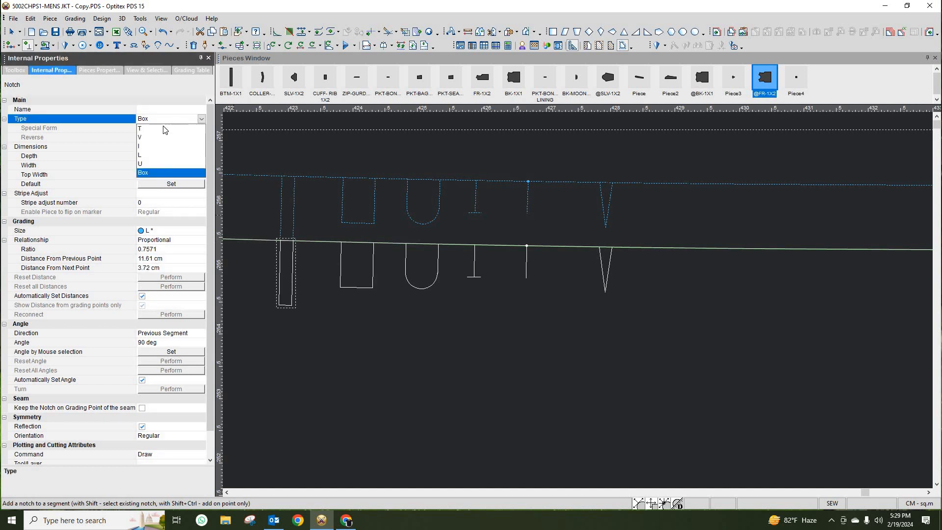
click(142, 156)
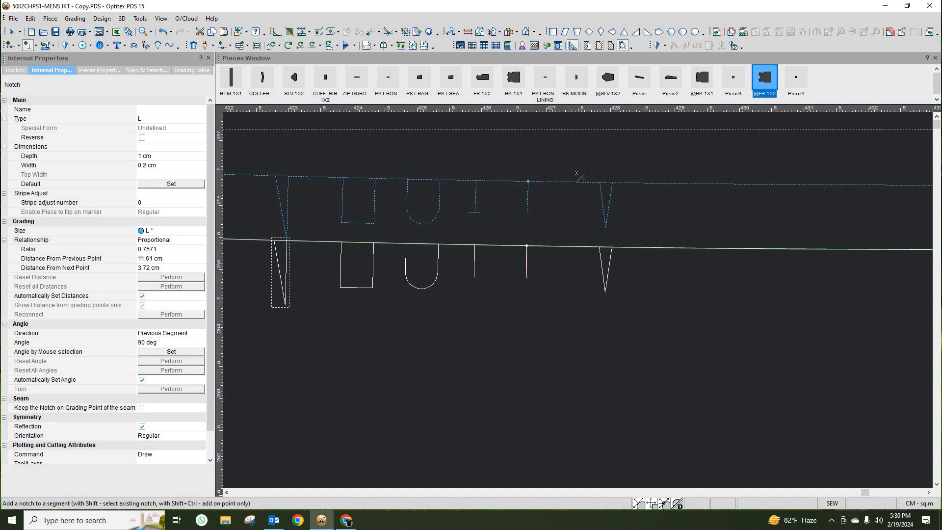
right_click(564, 159)
click(589, 166)
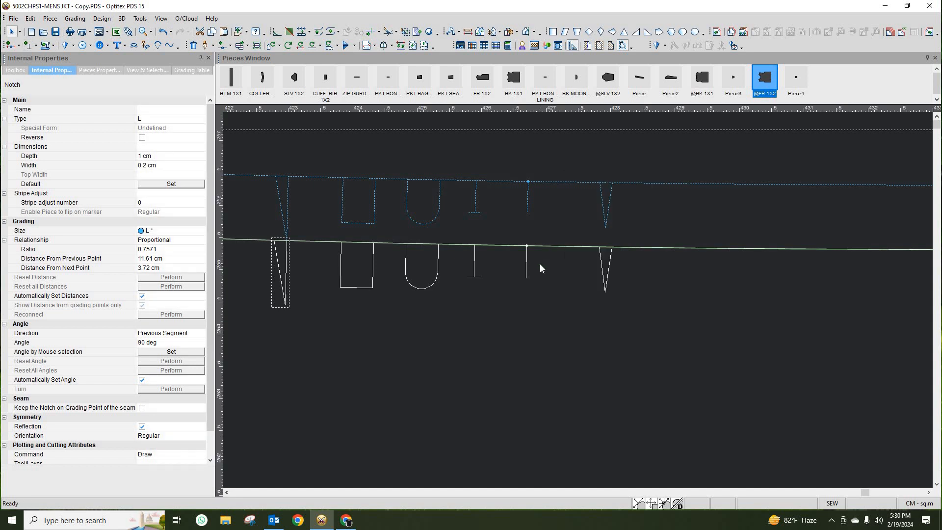
Step: Select the V notch and review its available notch types, keeping V
click(605, 292)
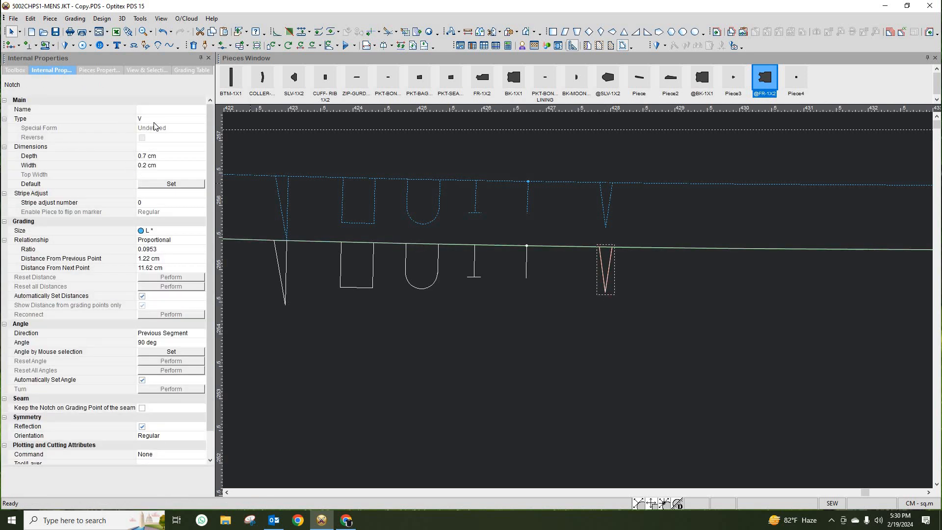
click(156, 120)
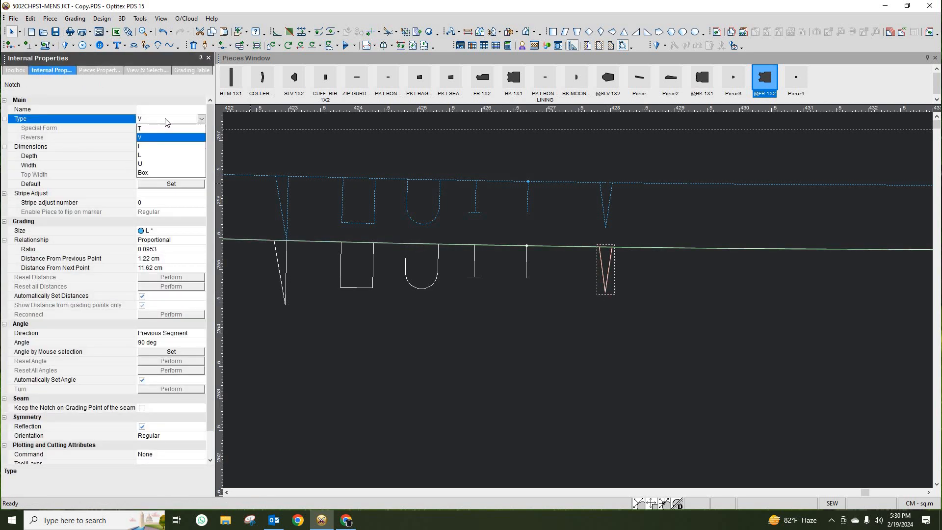
click(174, 136)
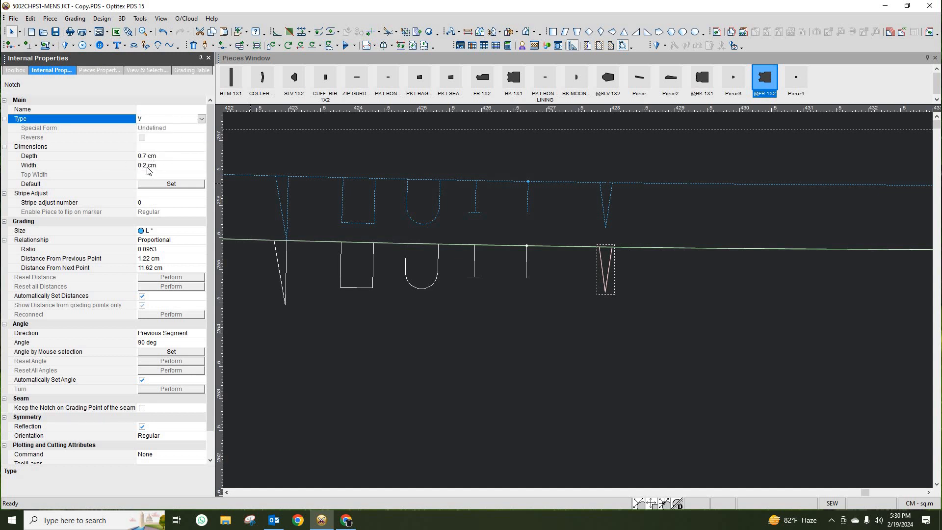
Step: Select the I notch and set its depth to 0.1 cm
click(528, 272)
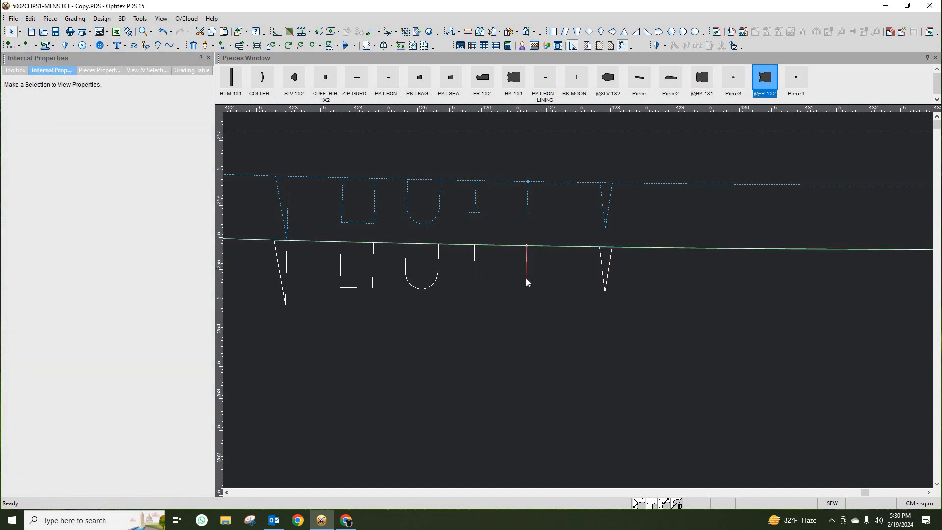
click(526, 277)
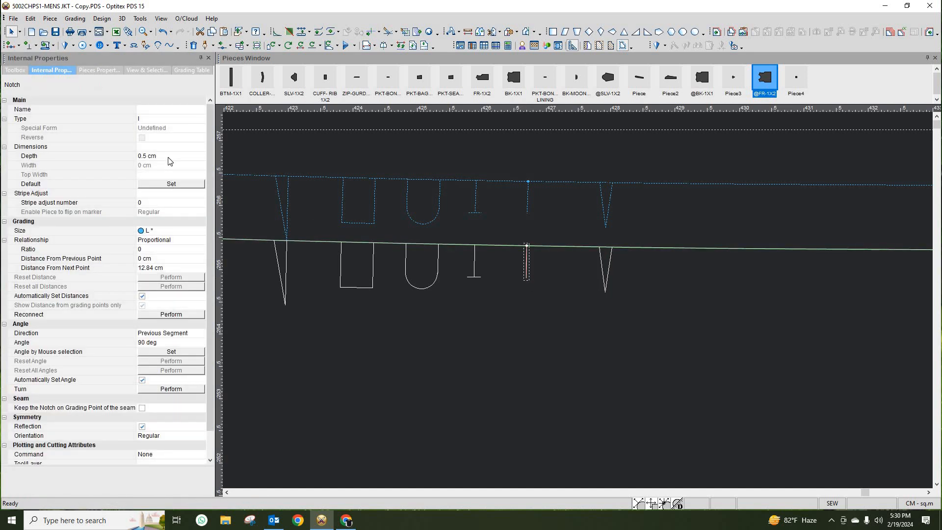
click(148, 158)
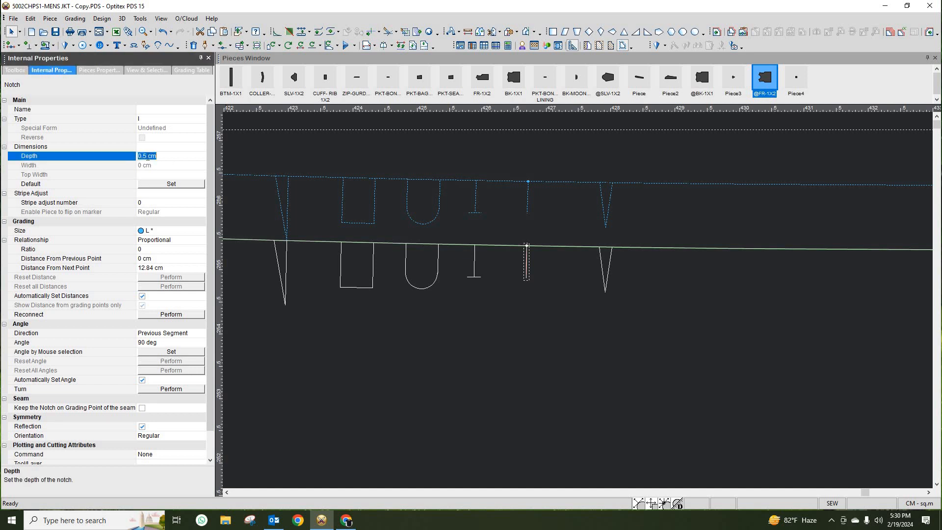
click(149, 157)
key(BackSpace)
text(1)
click(190, 184)
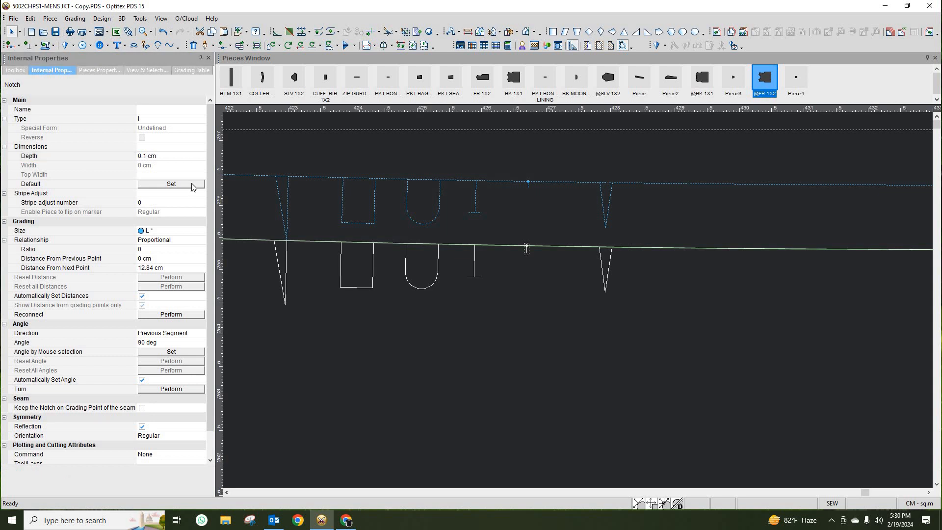
Step: Set the I notch's depth to 1 cm
click(153, 158)
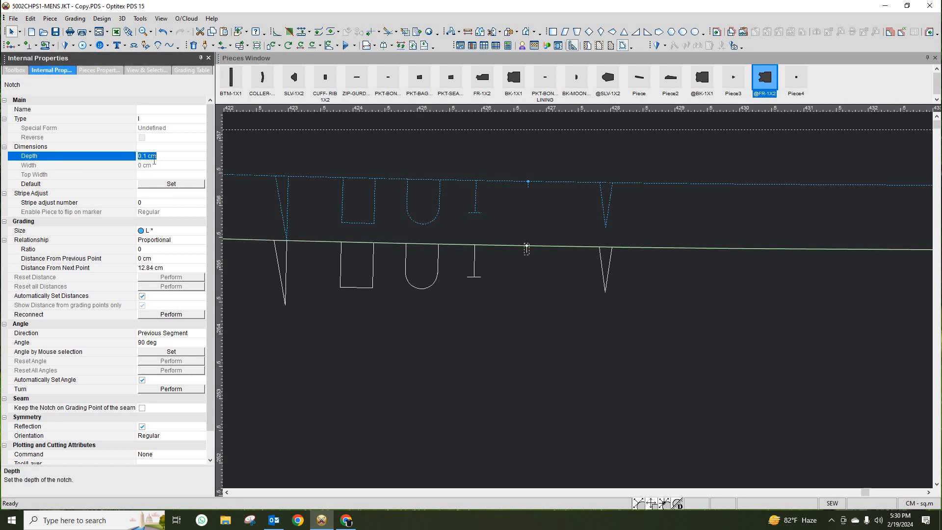
text(1)
key(Return)
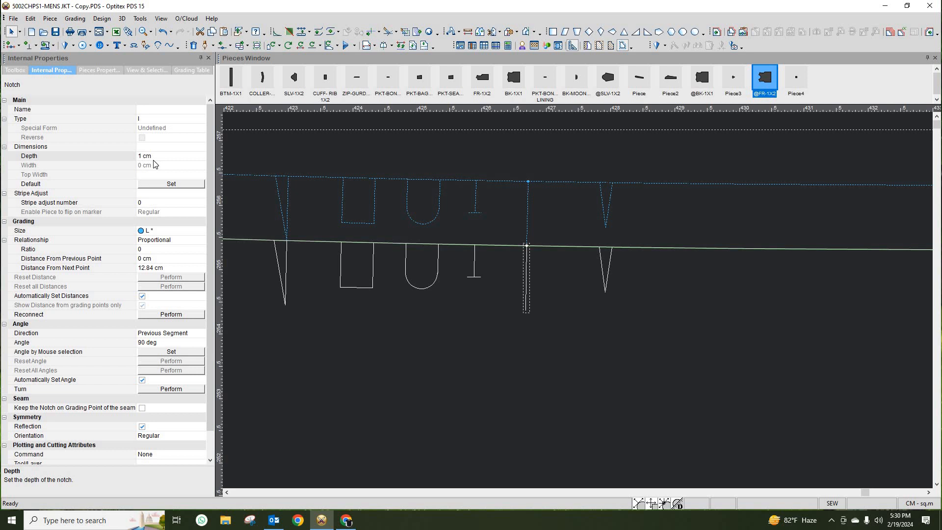
Step: Set the I notch's depth to 0.3 cm
click(144, 155)
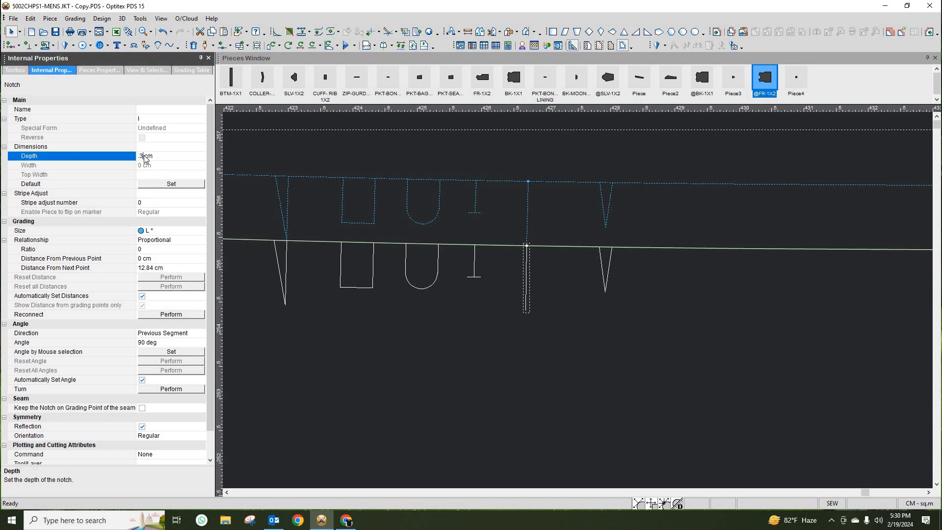
text(.3)
key(Return)
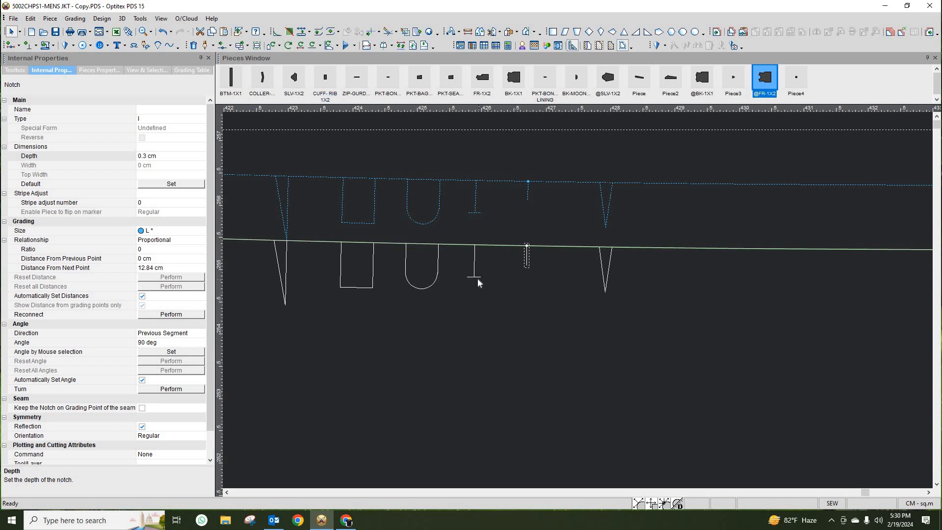
Step: Set the U notch's depth to 0.5 cm and its width to 0.3 cm
click(436, 248)
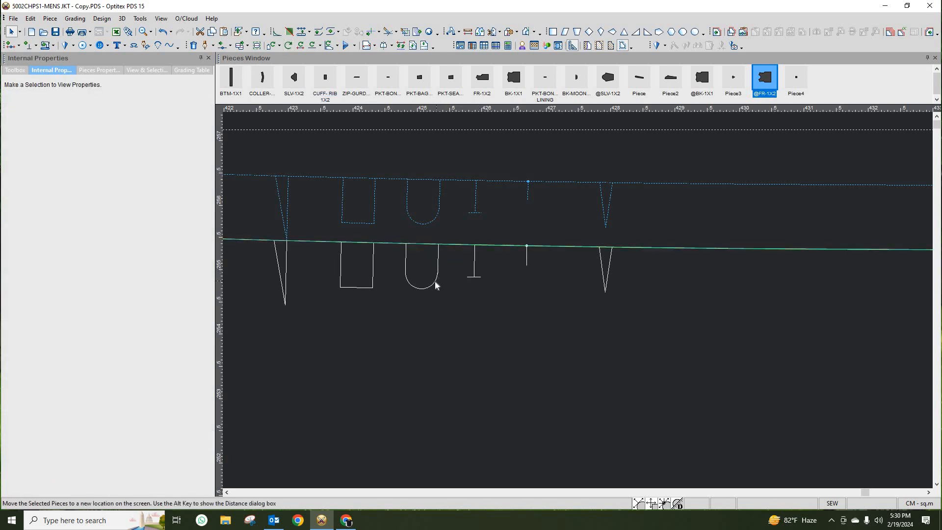
click(421, 290)
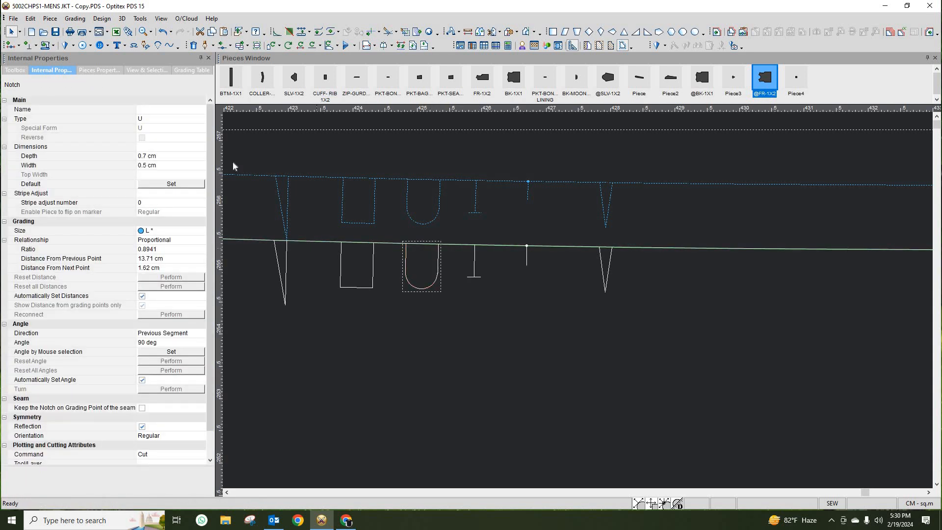
click(163, 157)
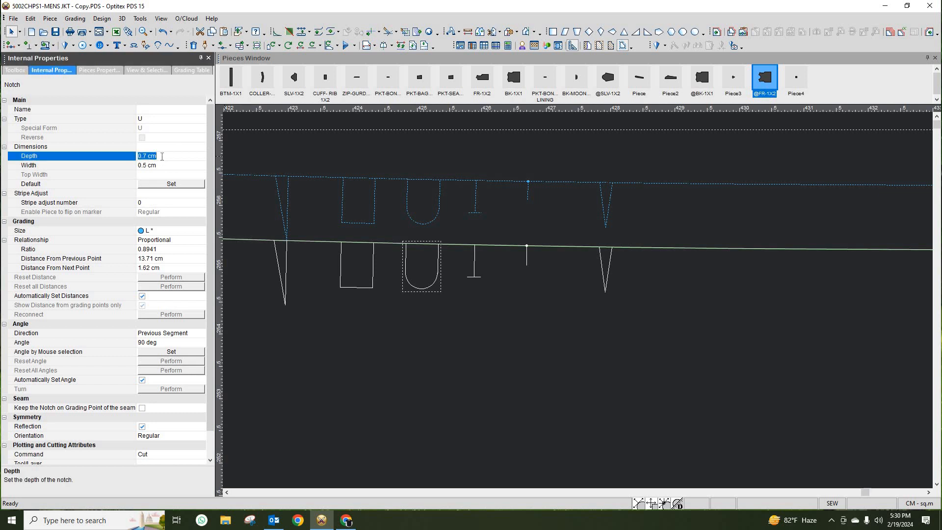
text(0.5)
key(Return)
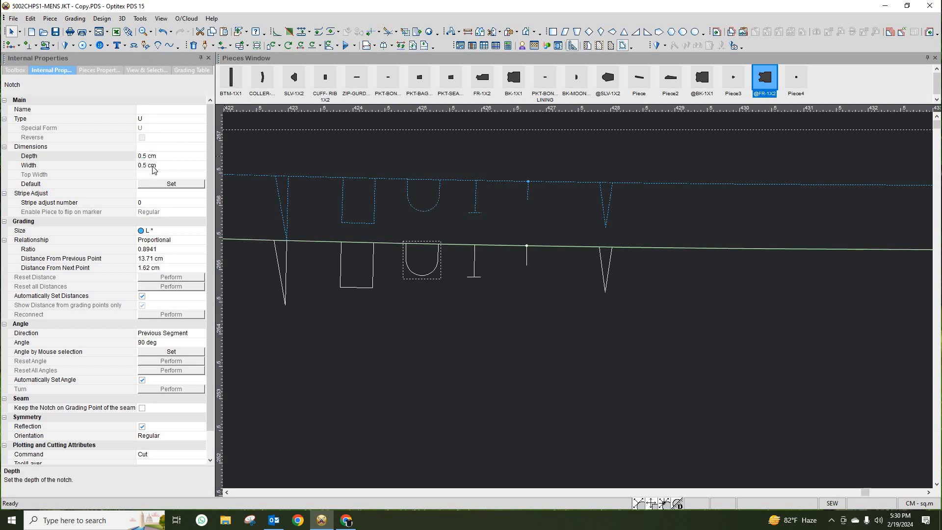
click(148, 166)
key(BackSpace)
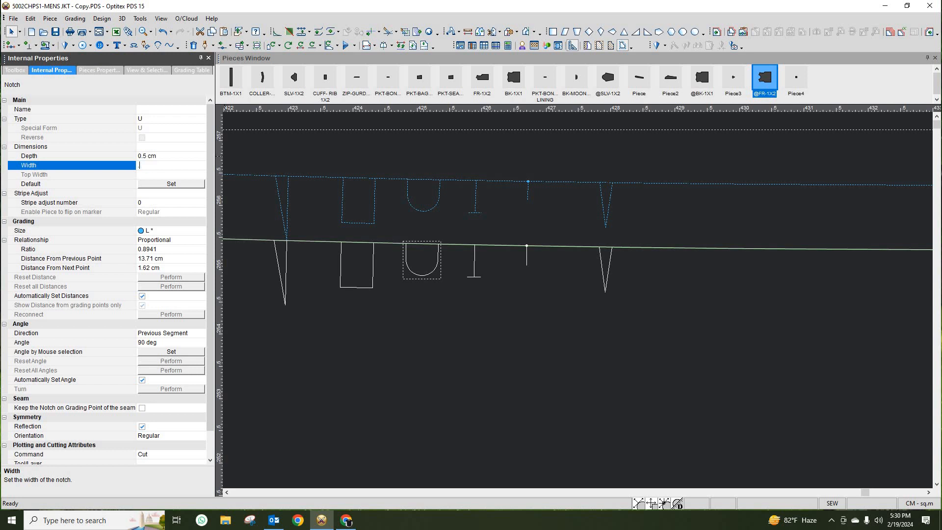
text(0.3)
key(Return)
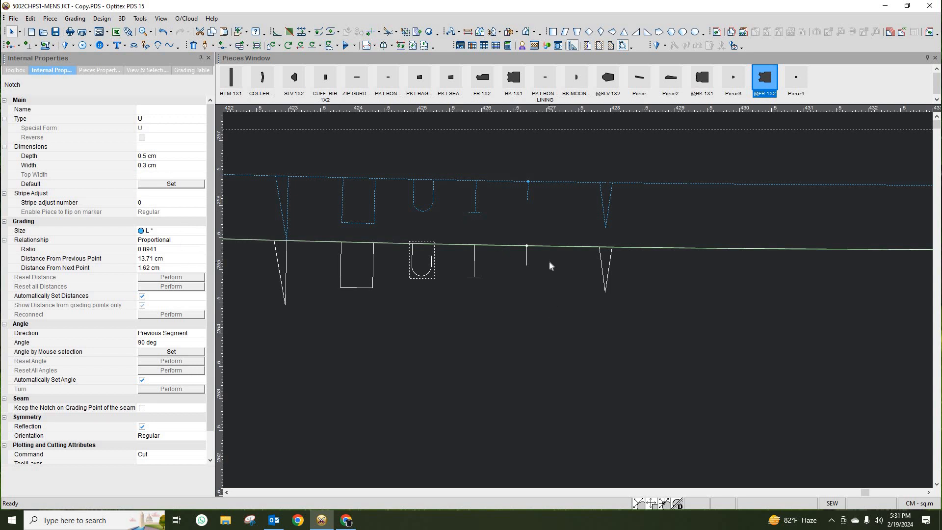
Step: Examine how the notches are spread across all graded sizes of the front piece, ending with only the base size displayed
scroll(578, 302, down, 3)
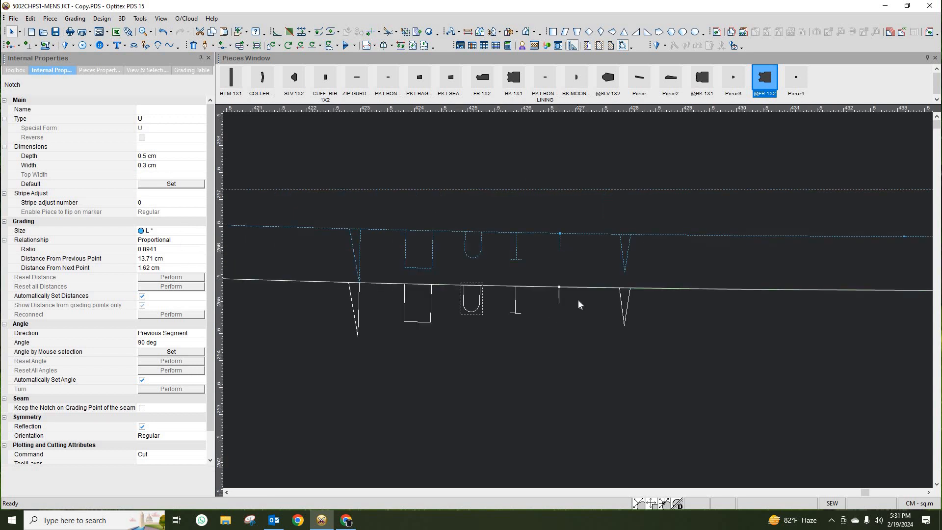
scroll(577, 300, down, 3)
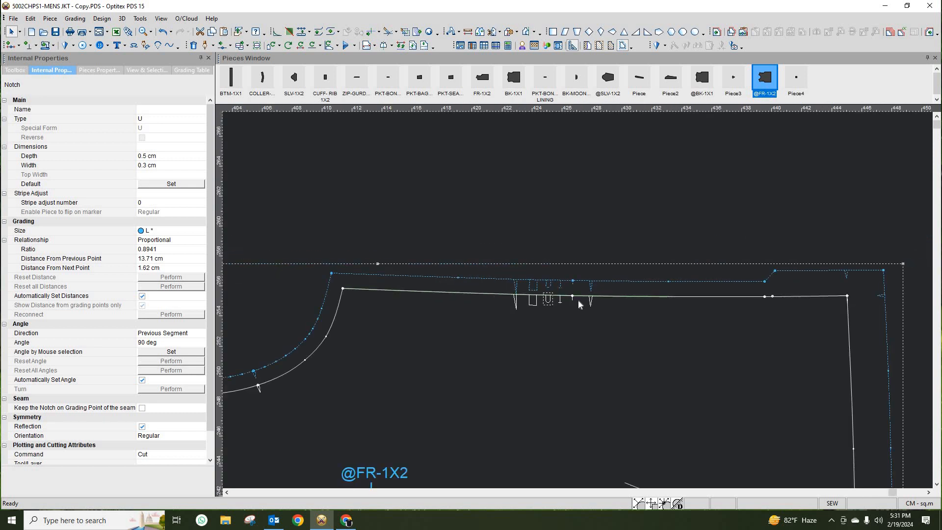
scroll(578, 300, down, 1)
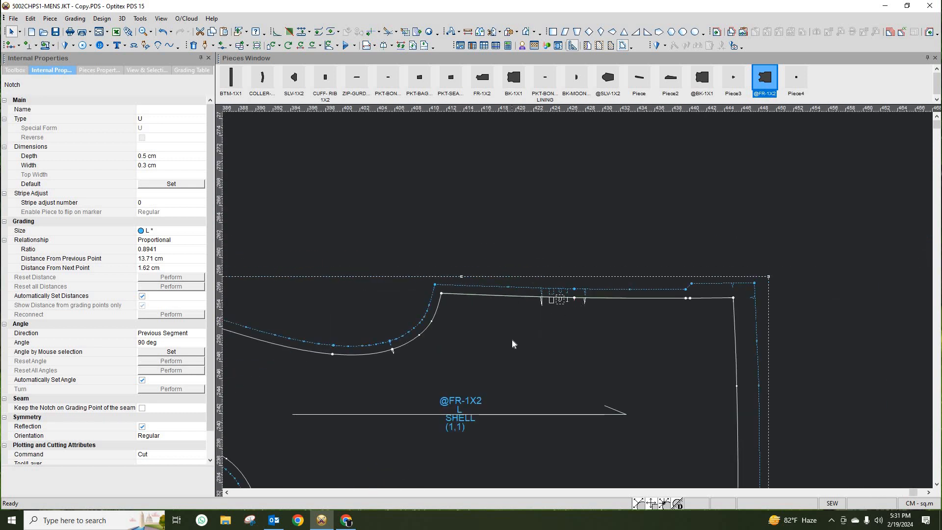
key(F4)
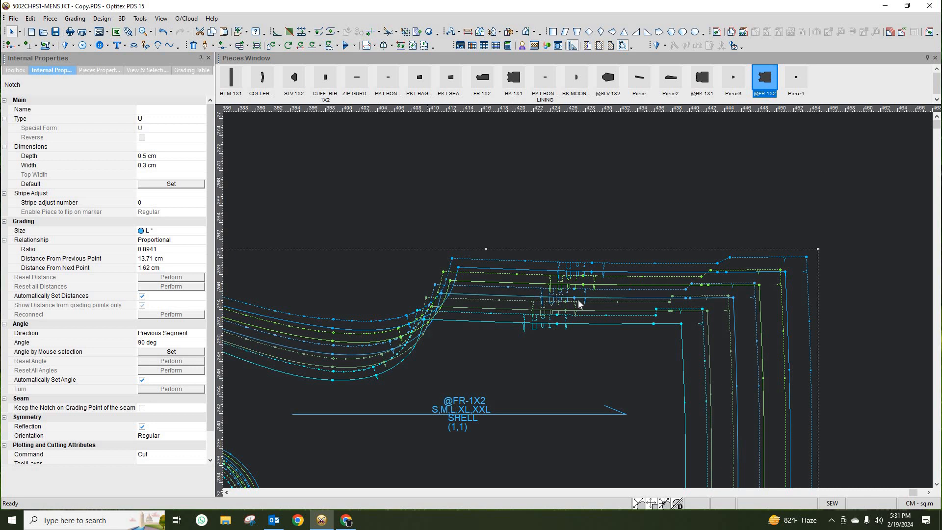
scroll(581, 300, up, 2)
scroll(578, 299, down, 2)
scroll(578, 301, up, 3)
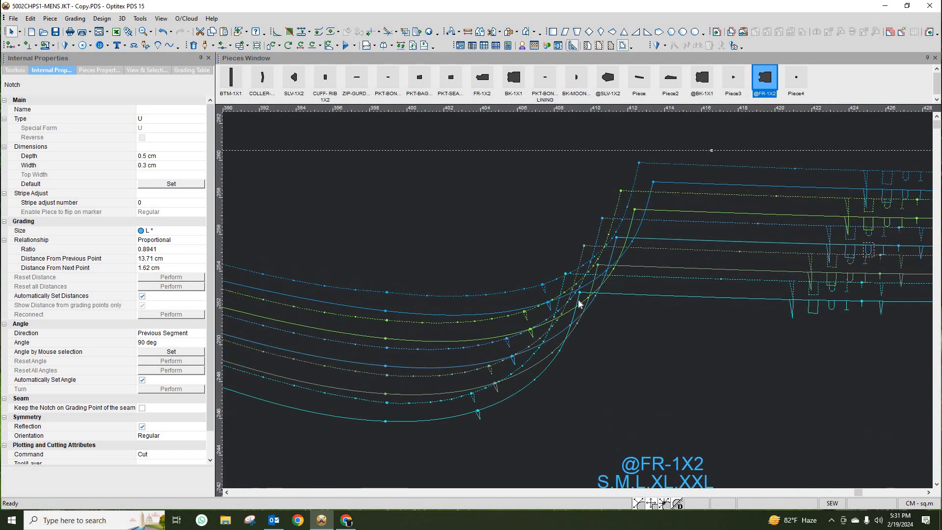
key(F4)
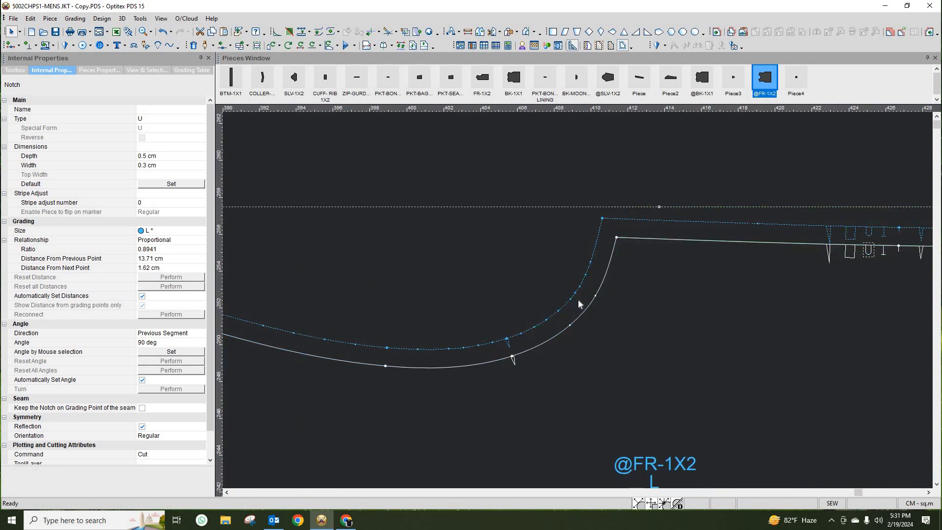
Step: Hide the front piece's seam and inspect the armhole notches across all sizes, ending with only the base size displayed
key(s)
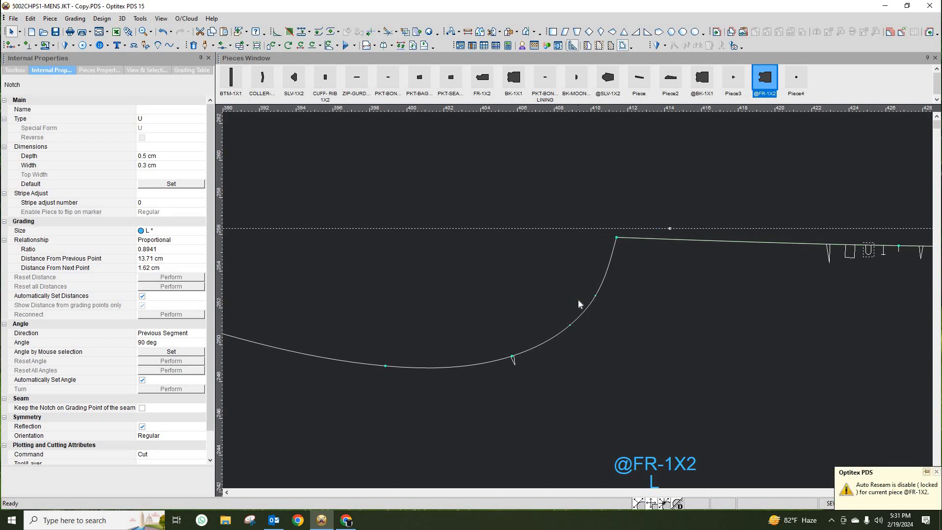
key(F4)
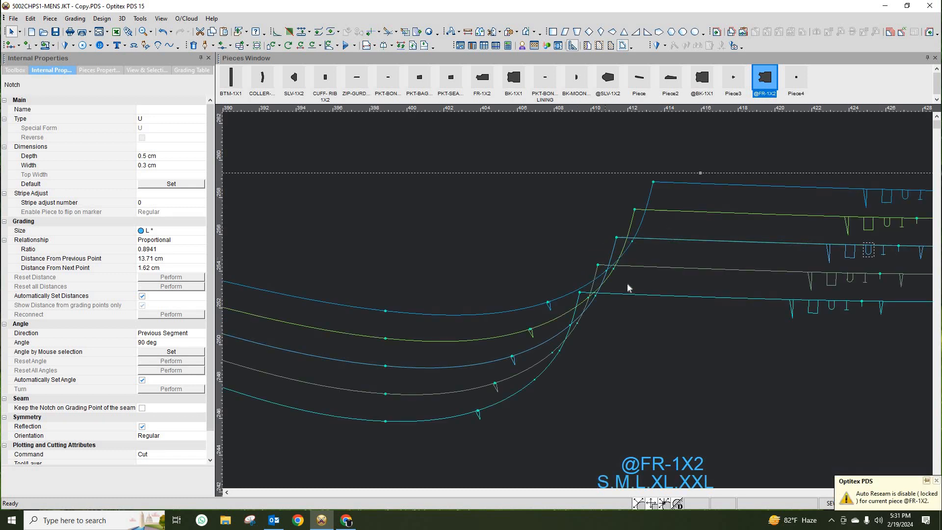
scroll(578, 318, down, 1)
scroll(577, 319, up, 1)
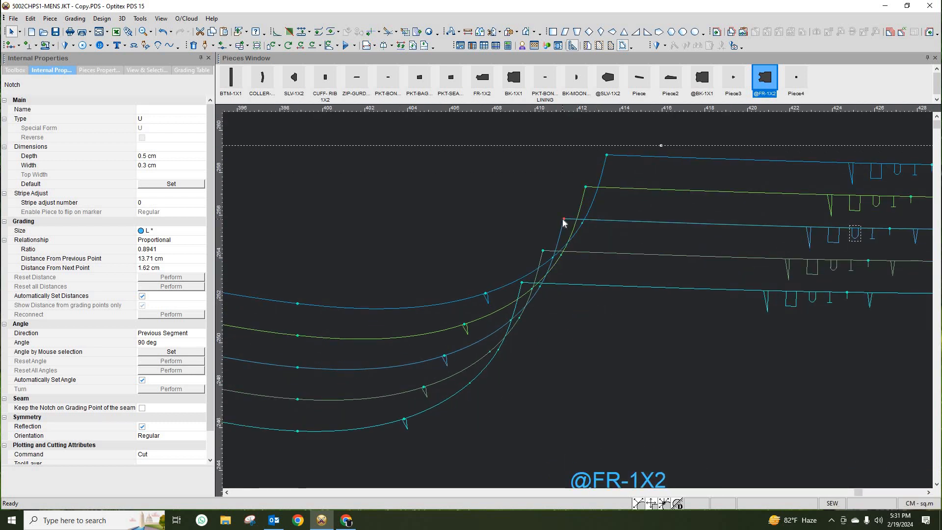
key(F4)
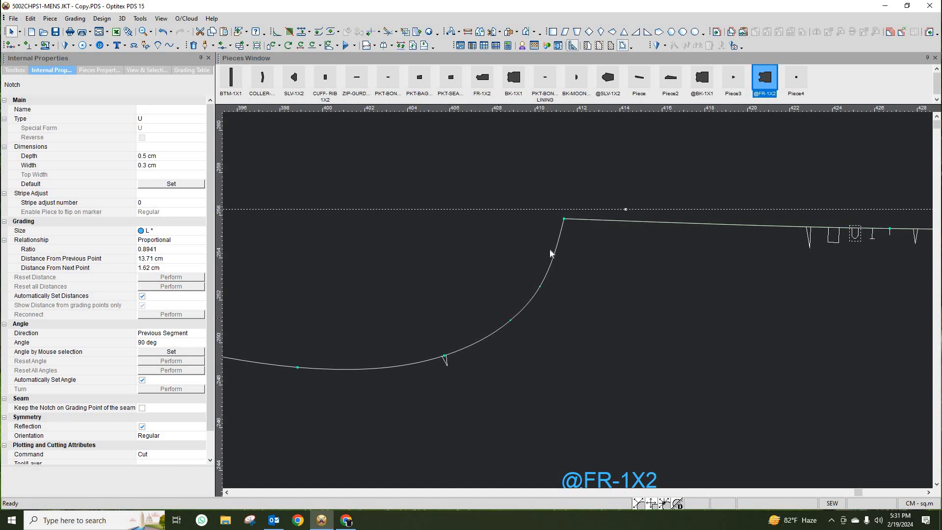
Step: Open Grade Notch for the armhole's V notch, relative to the corner where the armhole curve meets the straight side edge
click(445, 366)
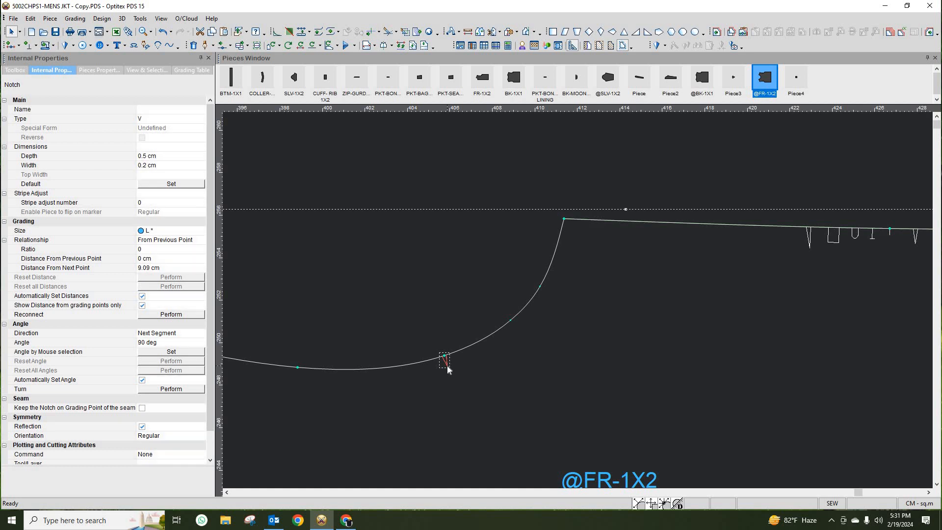
scroll(447, 365, down, 5)
scroll(578, 303, up, 6)
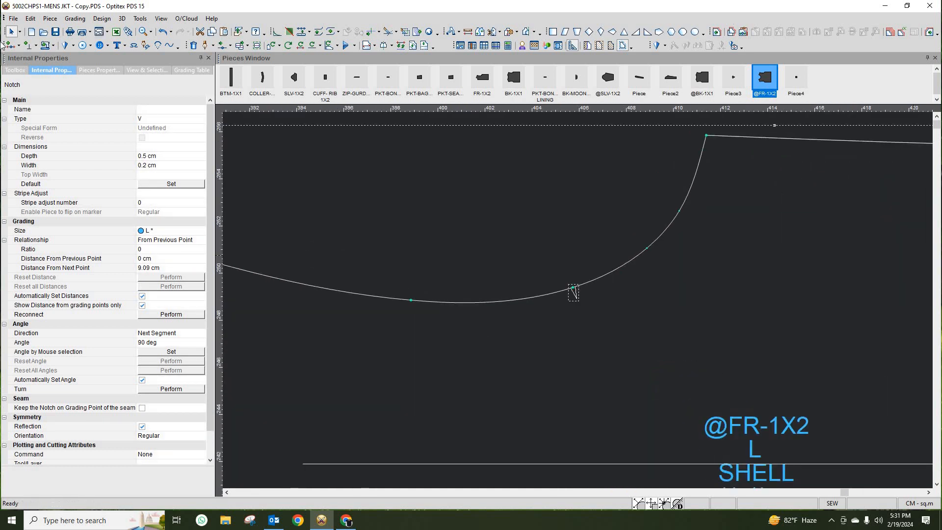
click(36, 45)
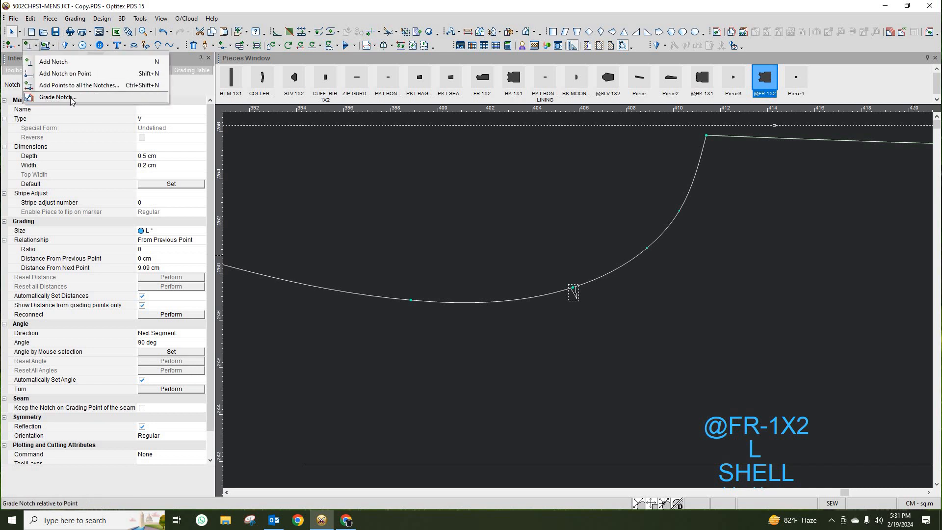
click(72, 97)
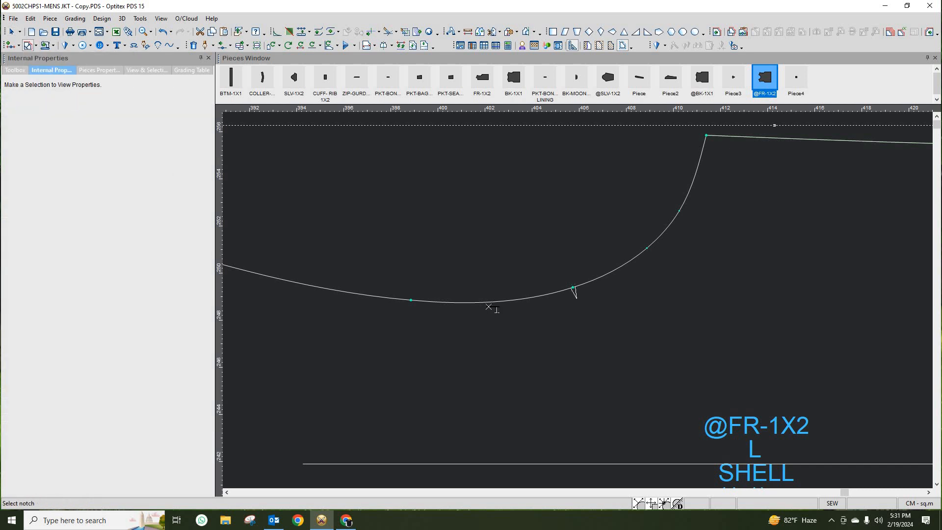
click(574, 294)
click(706, 137)
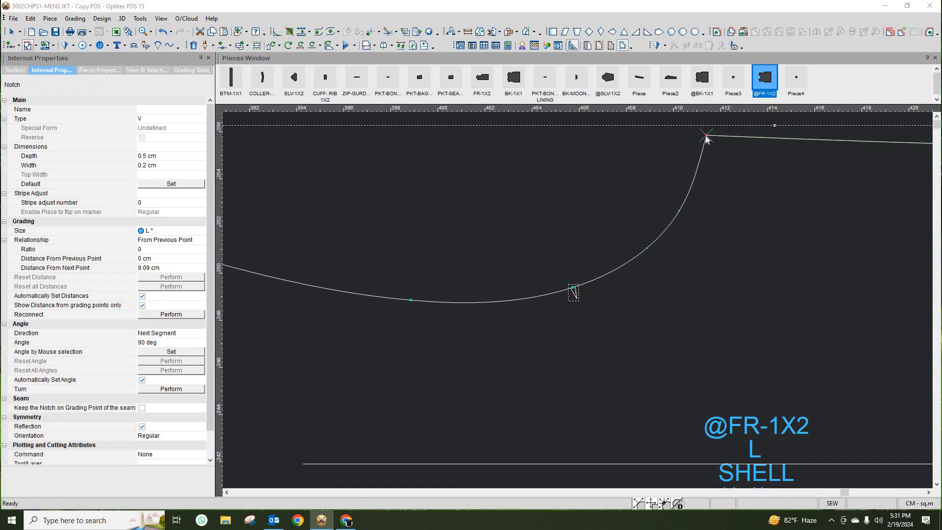
drag(577, 281, 384, 207)
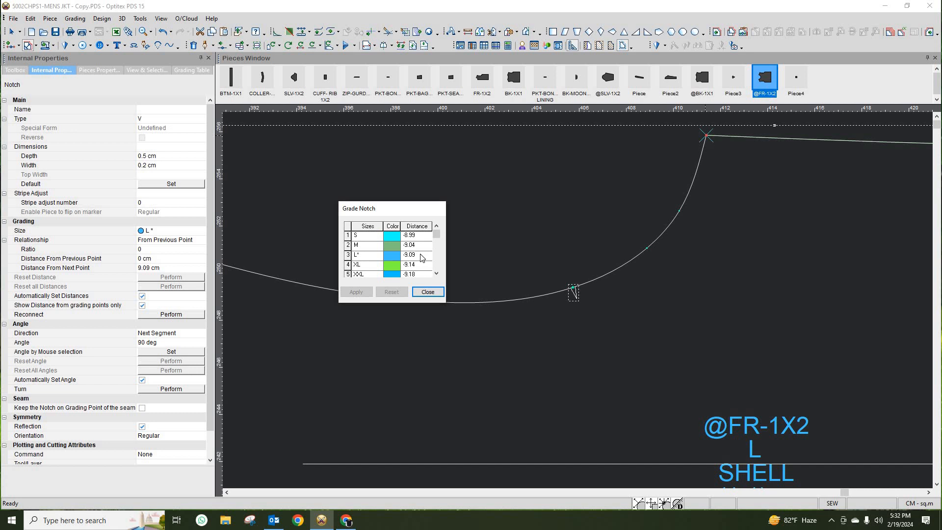
Step: Set the armhole notch's grading distances to -9 for size L, -9.5 for XL and -10 for XXL
click(421, 258)
text(-9)
click(425, 263)
key(BackSpace)
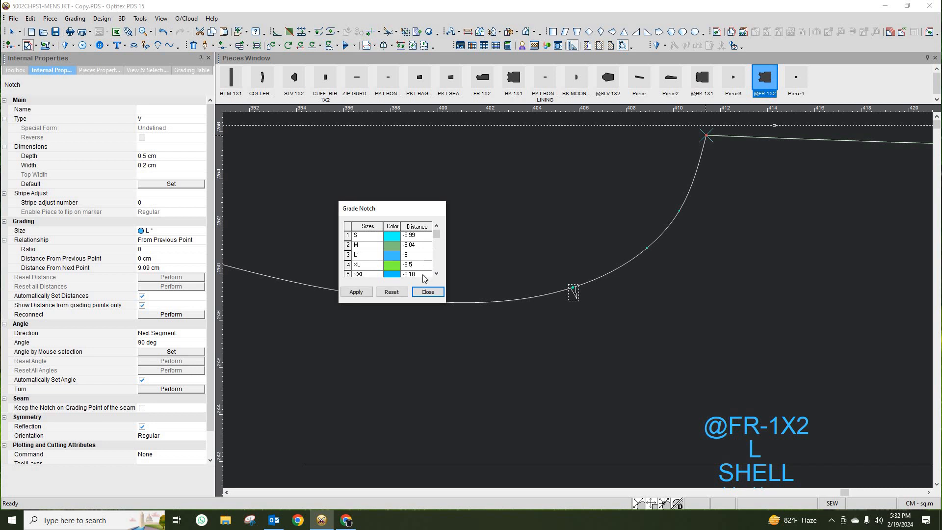
click(424, 277)
text(-10)
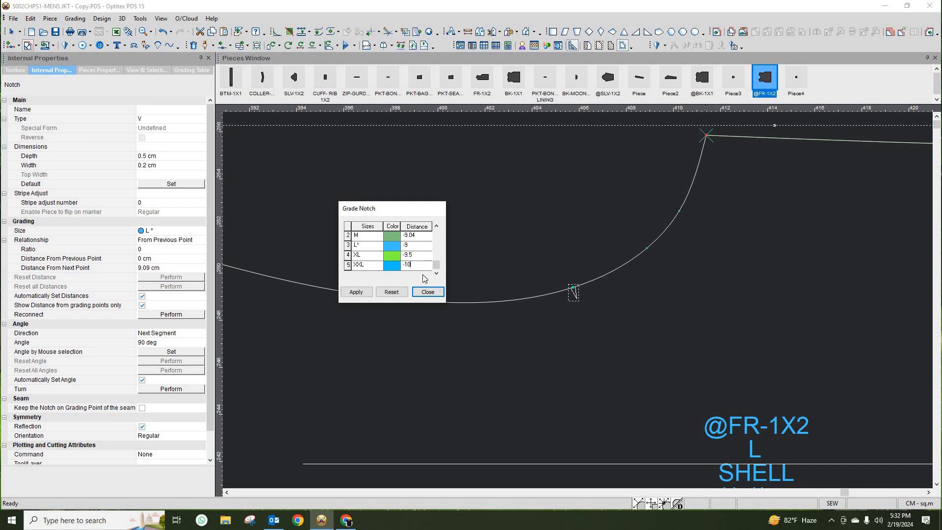
drag(437, 265, 439, 241)
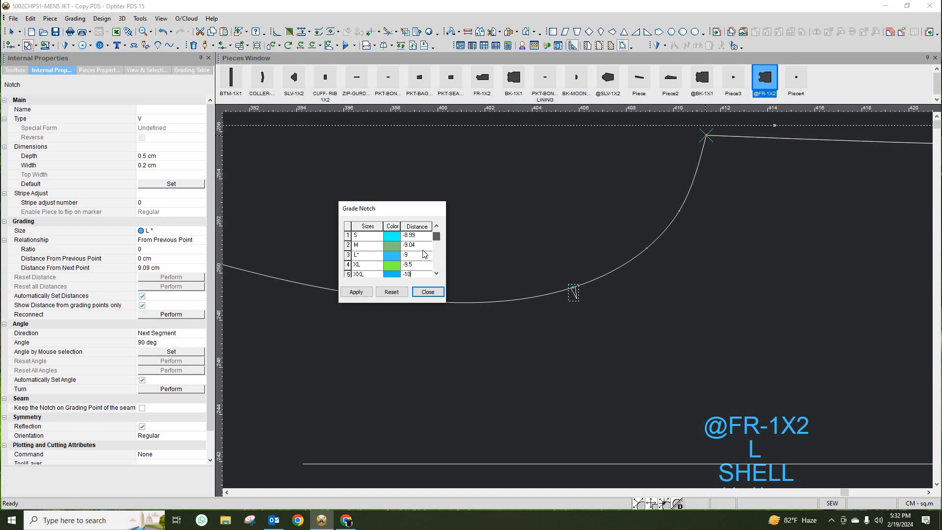
Step: Set the notch distances to -8.5 for size M and -8 for S, and apply the notch grading
click(421, 245)
text(-8.5)
click(416, 236)
click(417, 236)
text(-)
click(356, 293)
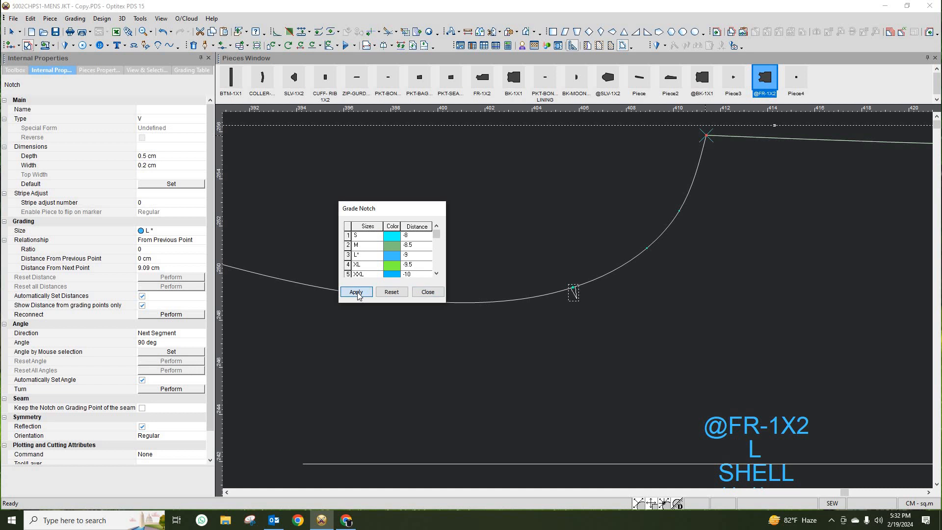
click(433, 292)
Step: Display all graded sizes of the front piece to examine the armhole notch positions
key(F4)
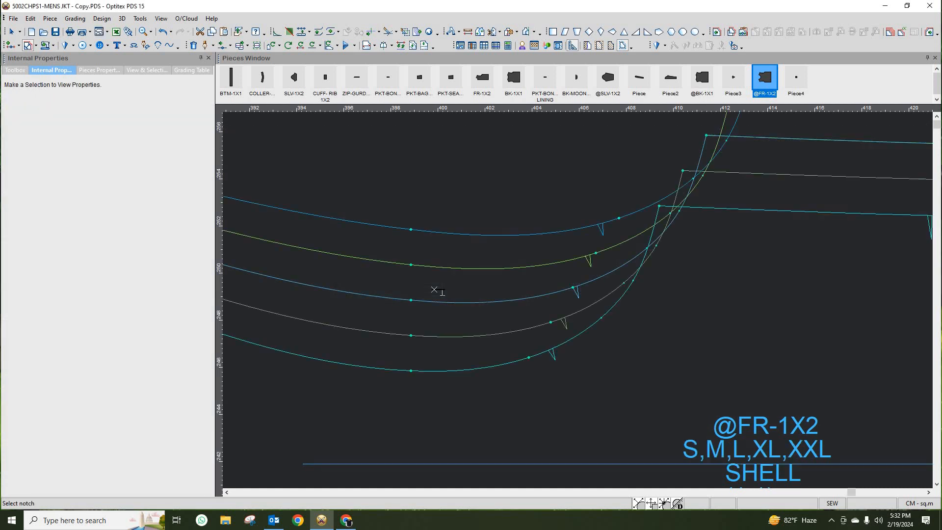
scroll(574, 300, down, 3)
scroll(588, 299, up, 1)
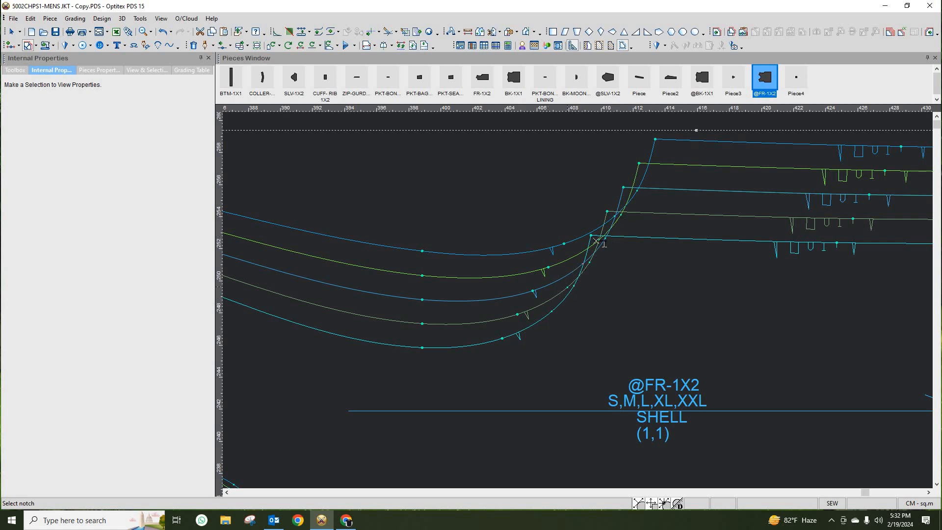
Step: Select the size L armhole notch and reopen Grade Notch for it, relative to the armhole's corner with the side edge
right_click(553, 209)
click(569, 213)
click(532, 293)
click(534, 295)
click(536, 297)
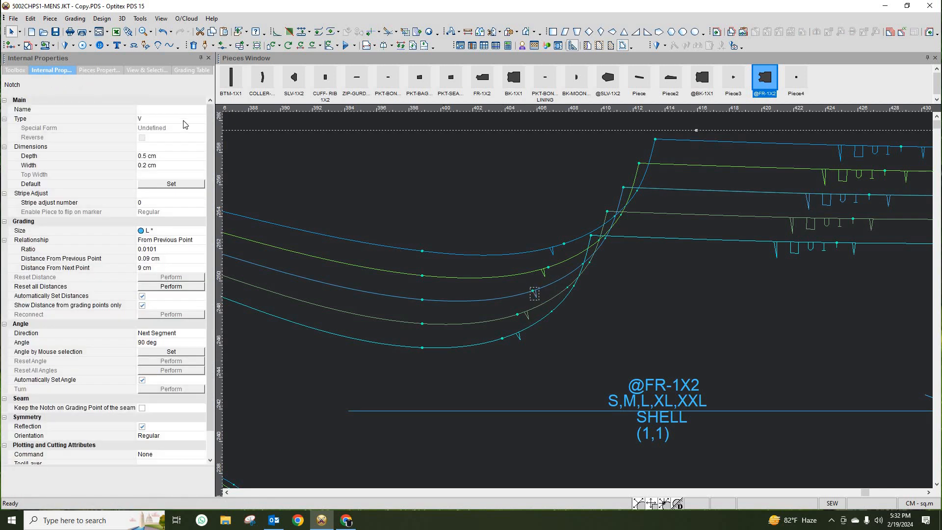
click(37, 45)
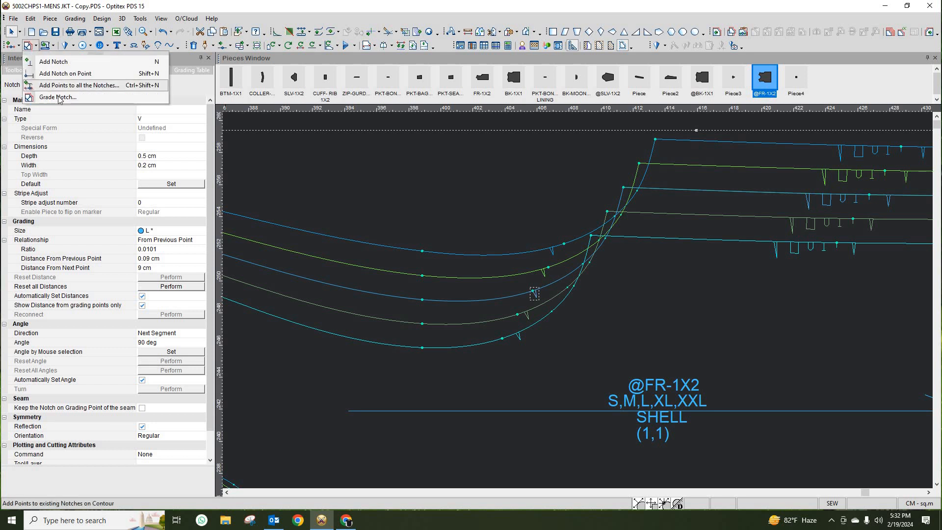
click(60, 99)
click(536, 296)
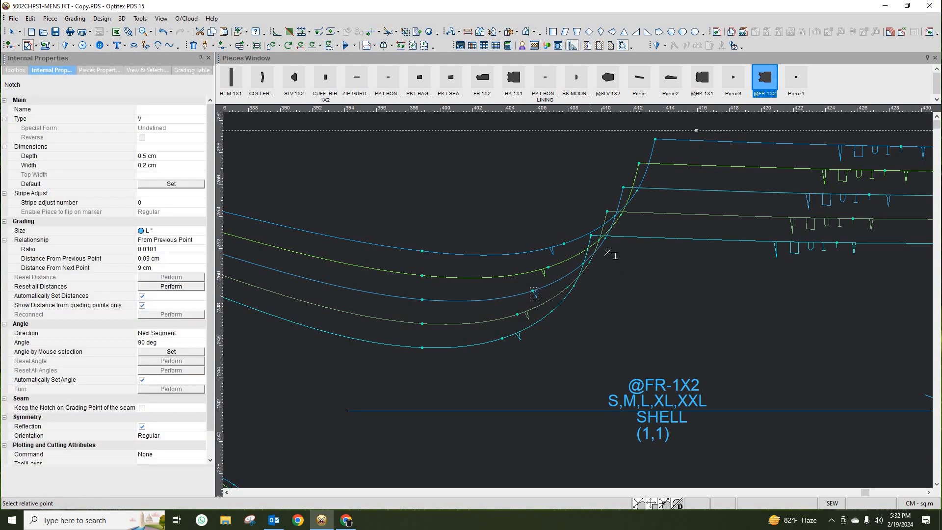
click(623, 189)
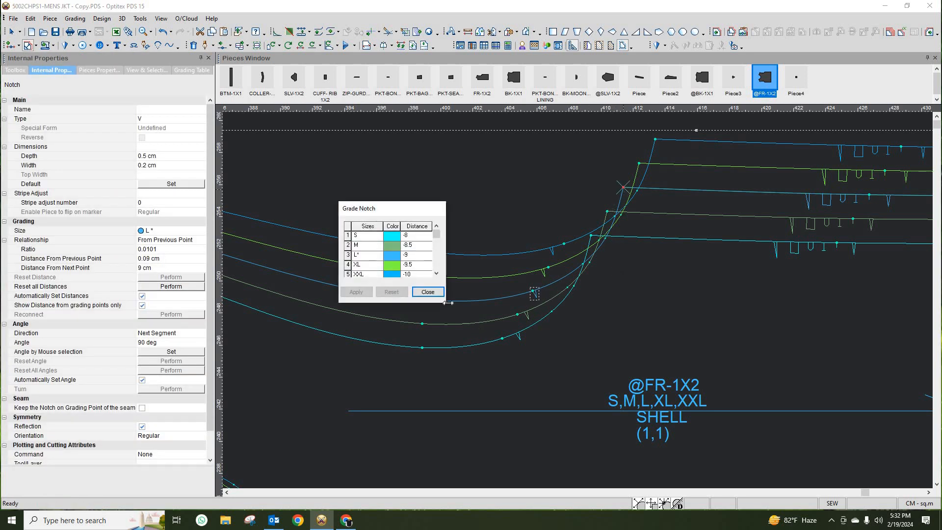
Step: Set the armhole notch's distance to -9 for sizes S, M, XL and XXL, and apply the notch grading
click(416, 238)
text(-)
key(Down)
text(-)
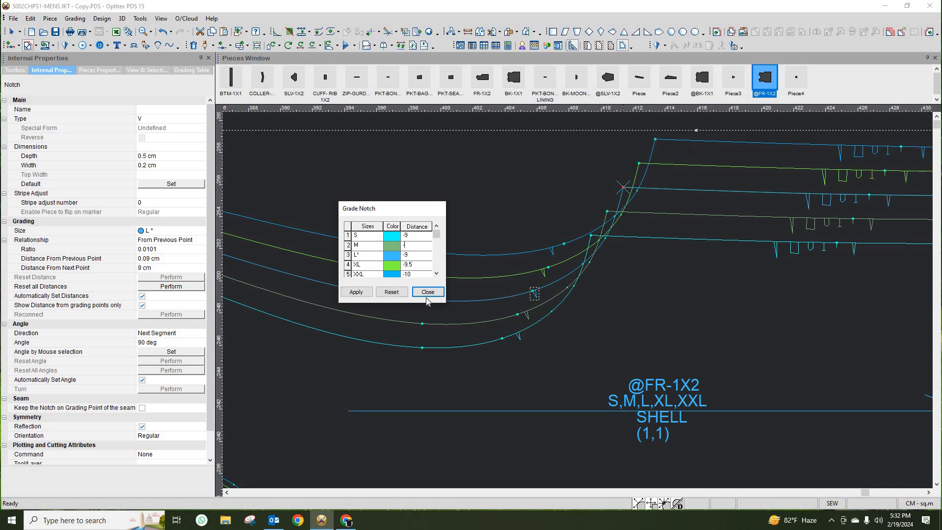
key(Down)
key(Down)
text(-)
key(Down)
text(-)
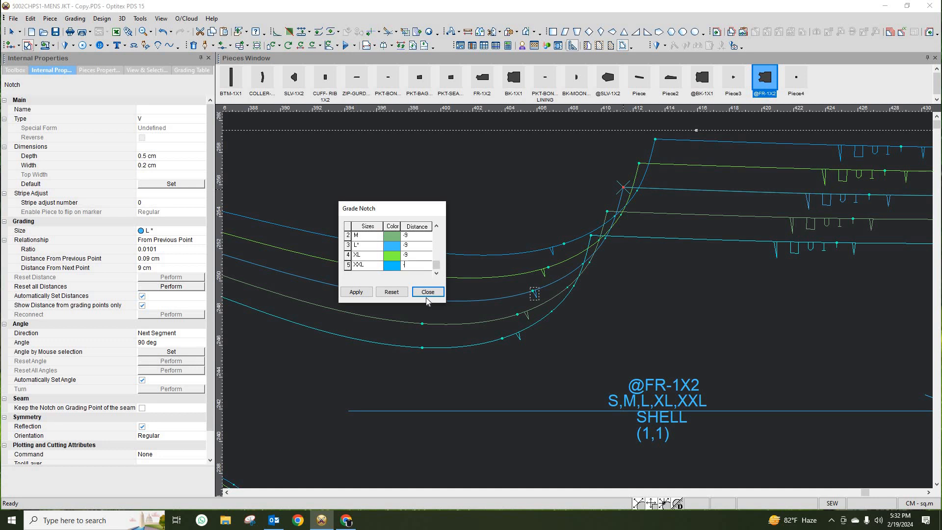
text(9)
click(356, 292)
click(427, 291)
scroll(581, 307, down, 6)
scroll(577, 302, up, 3)
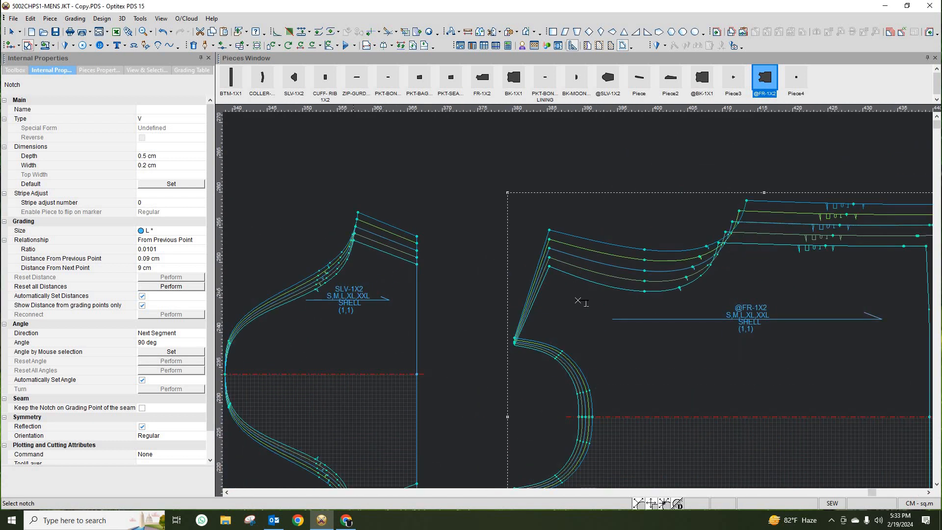
Step: Inspect the Grade Notch distances of sleeve SLV-1X2's size L notch, relative to the corner where the sleeve cap curve ends
scroll(579, 302, up, 2)
scroll(578, 303, up, 3)
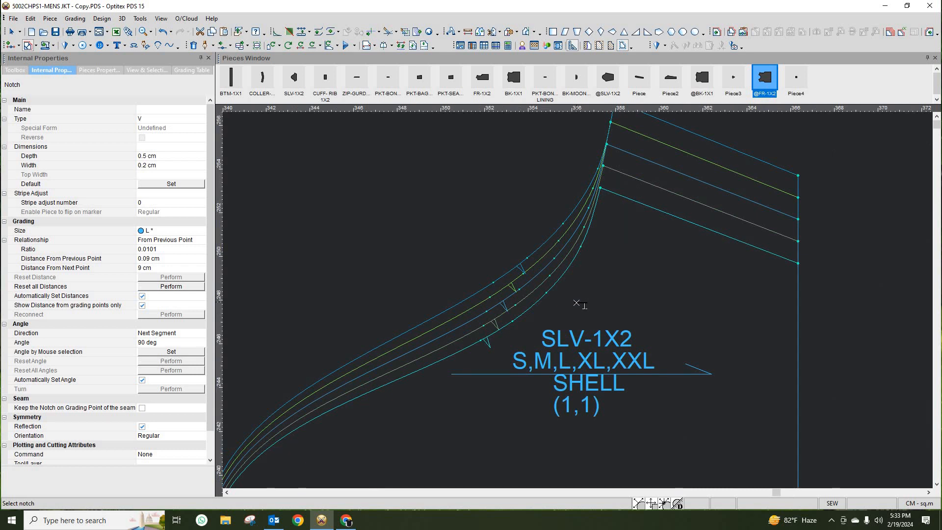
key(F4)
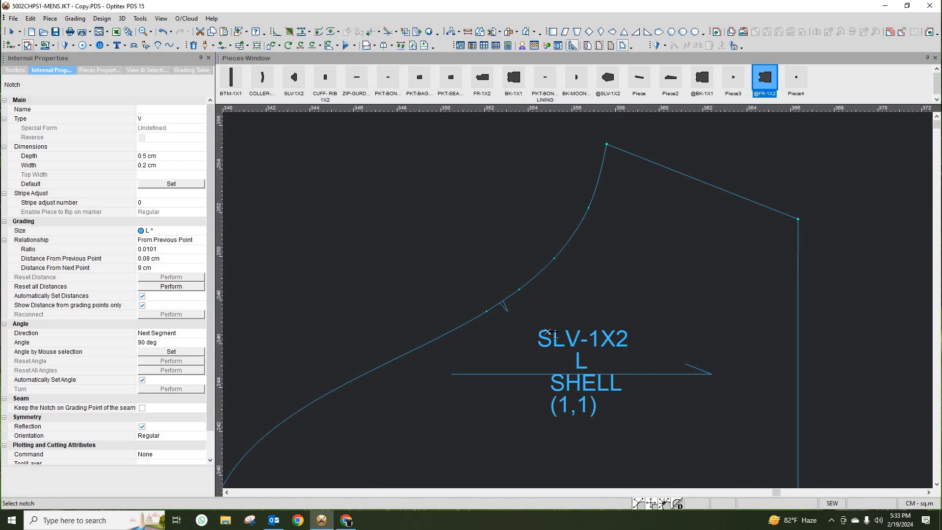
click(504, 306)
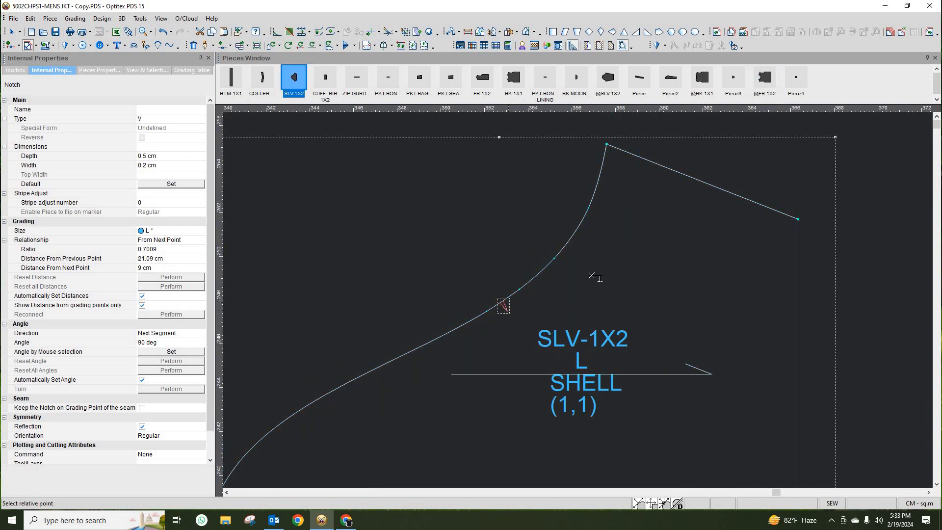
click(606, 144)
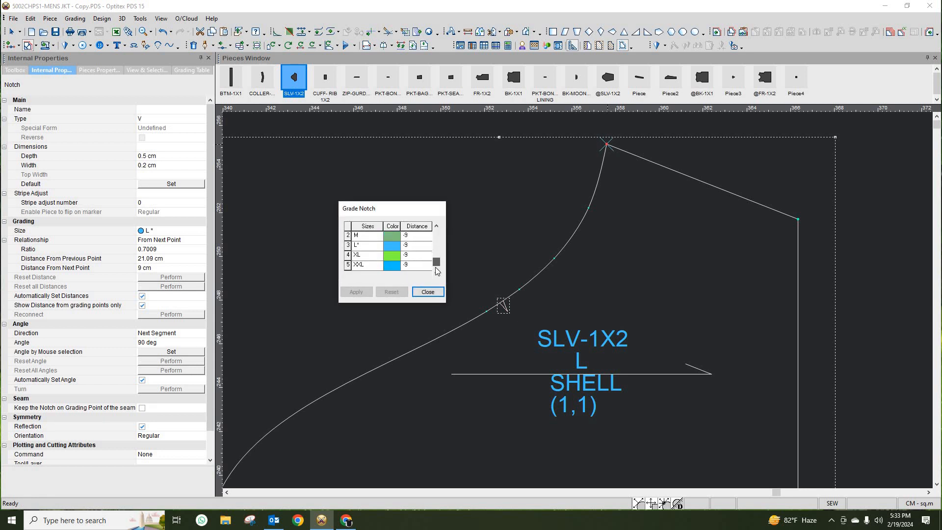
click(428, 292)
Step: Add points to all the notches on the pieces in the file, with the sleeve's upper notch selected
scroll(585, 303, down, 4)
scroll(585, 303, up, 2)
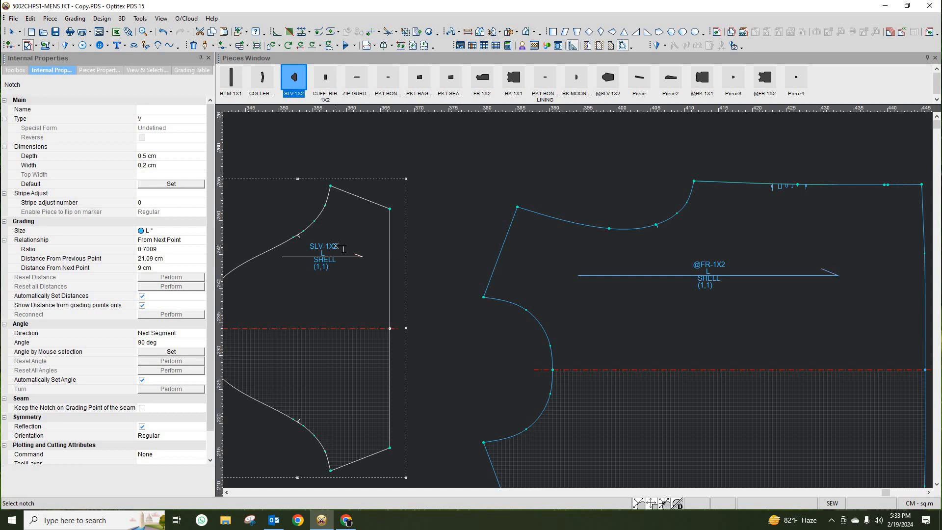
right_click(488, 171)
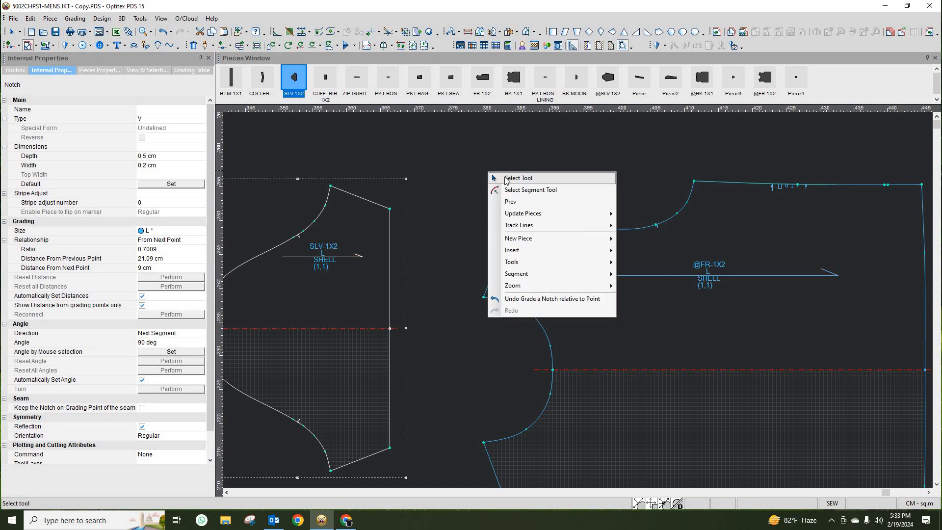
click(504, 178)
click(298, 237)
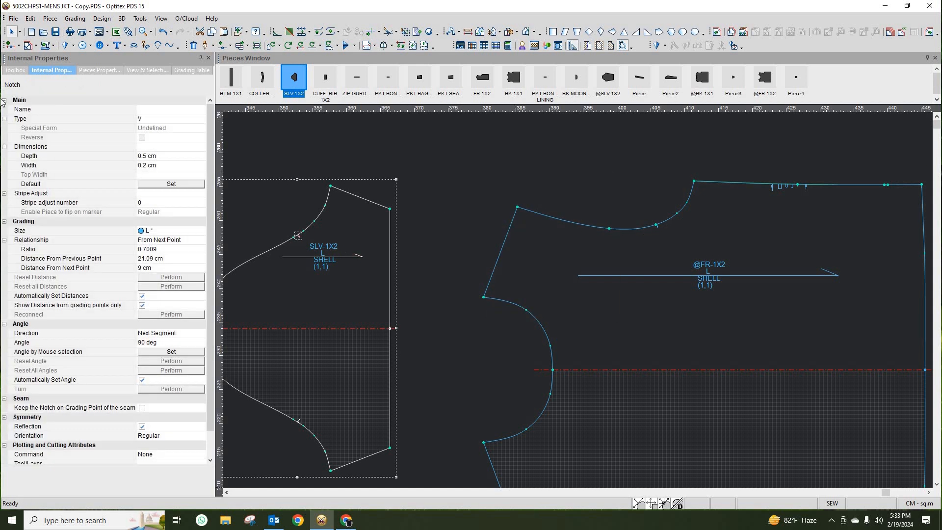
click(38, 46)
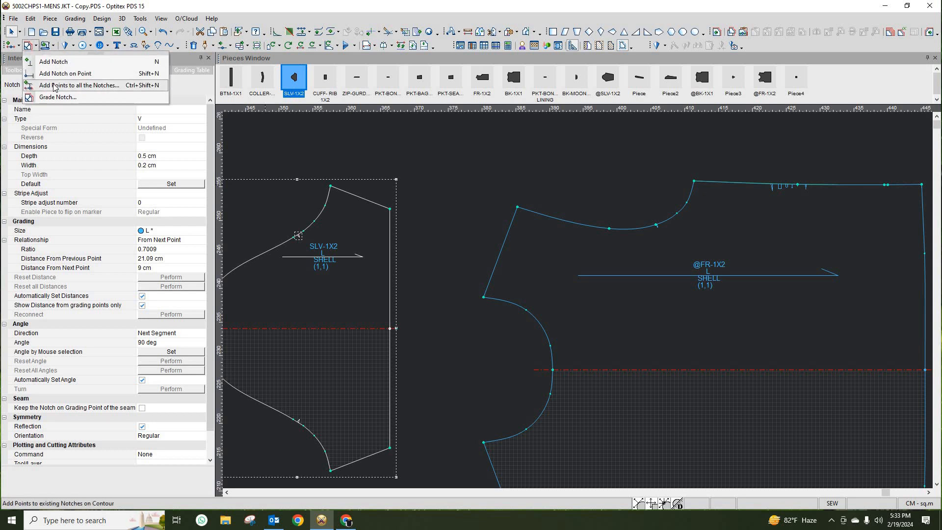
click(103, 88)
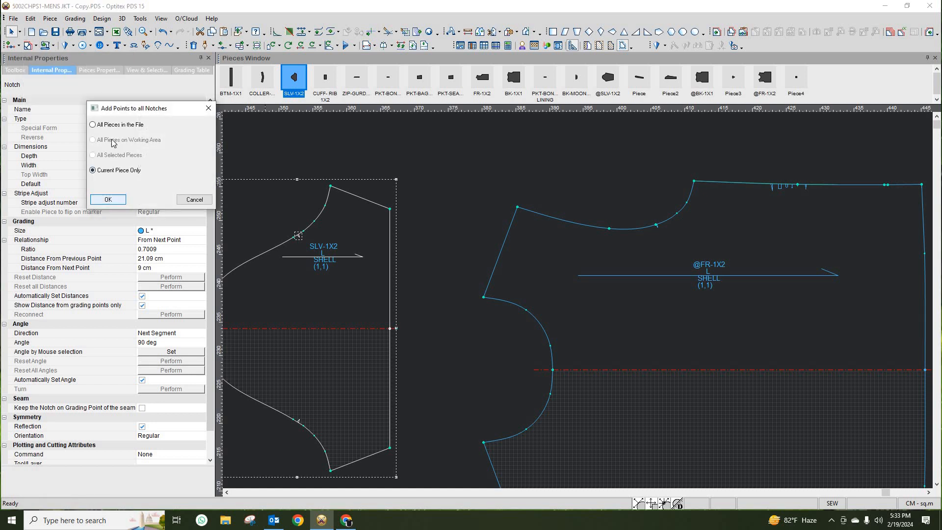
click(116, 200)
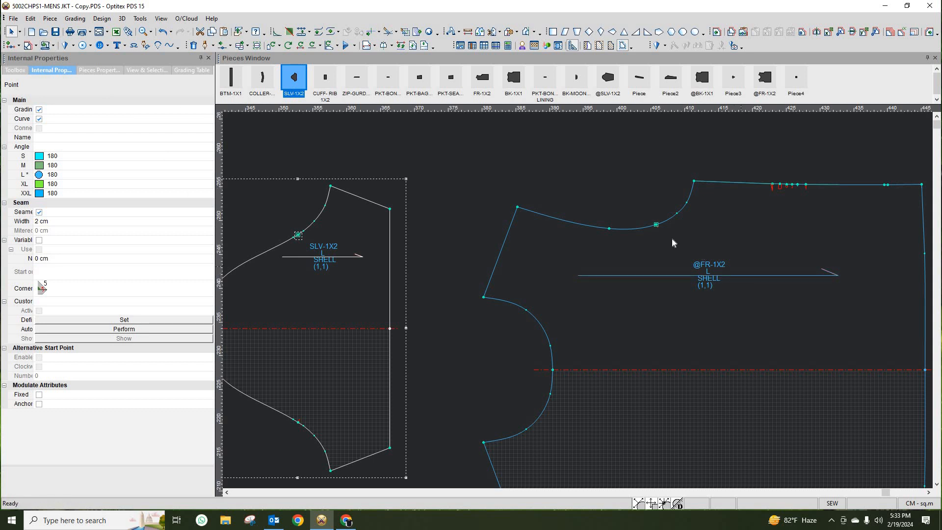
Step: Start Add Notch on Point, display the seam allowances, and examine the notches at the front piece's hem corner
click(33, 45)
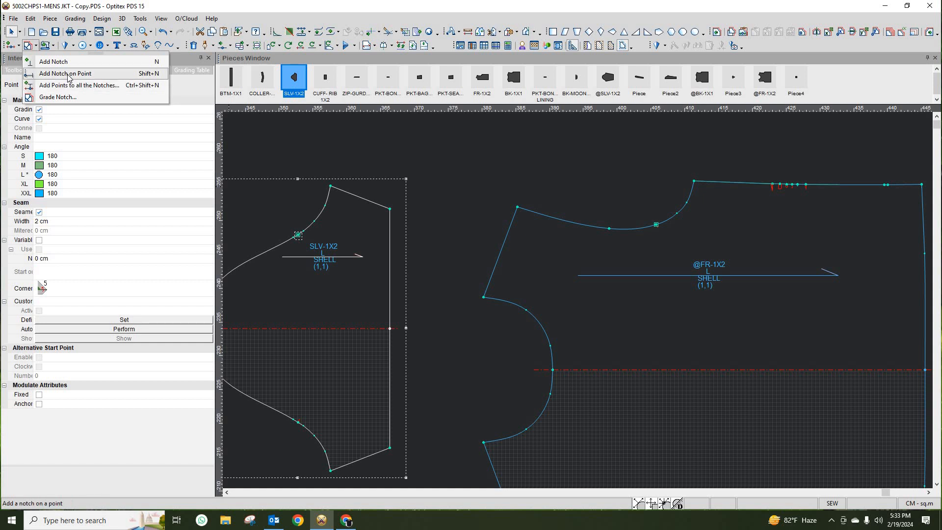
click(68, 74)
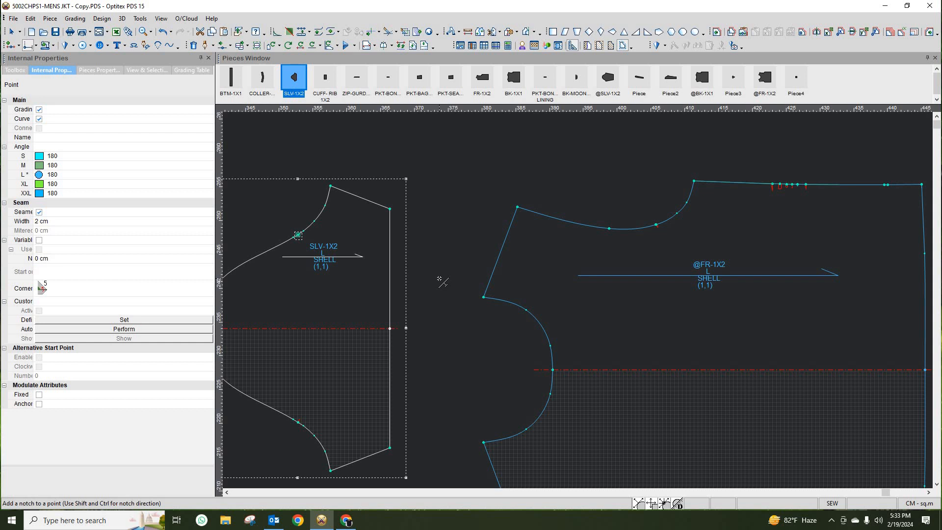
key(ctrl+F4)
key(F7)
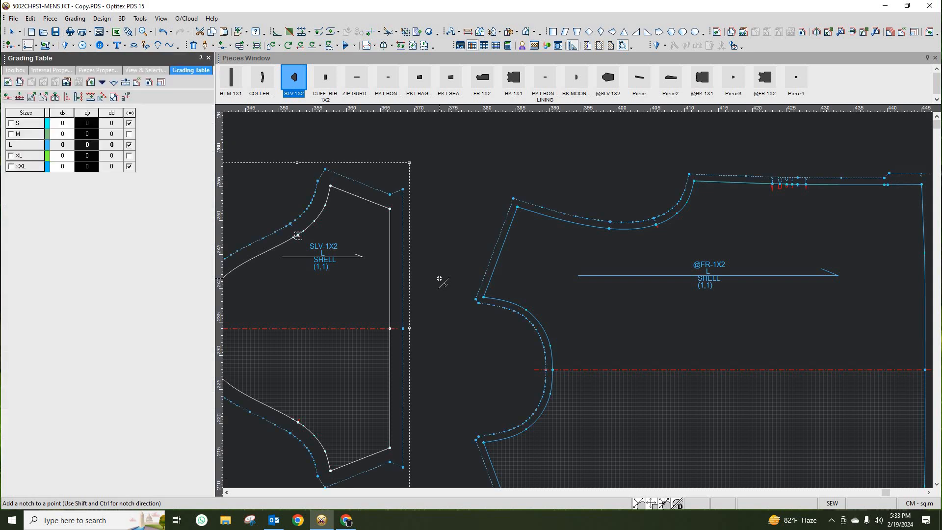
scroll(766, 239, up, 1)
scroll(579, 301, down, 1)
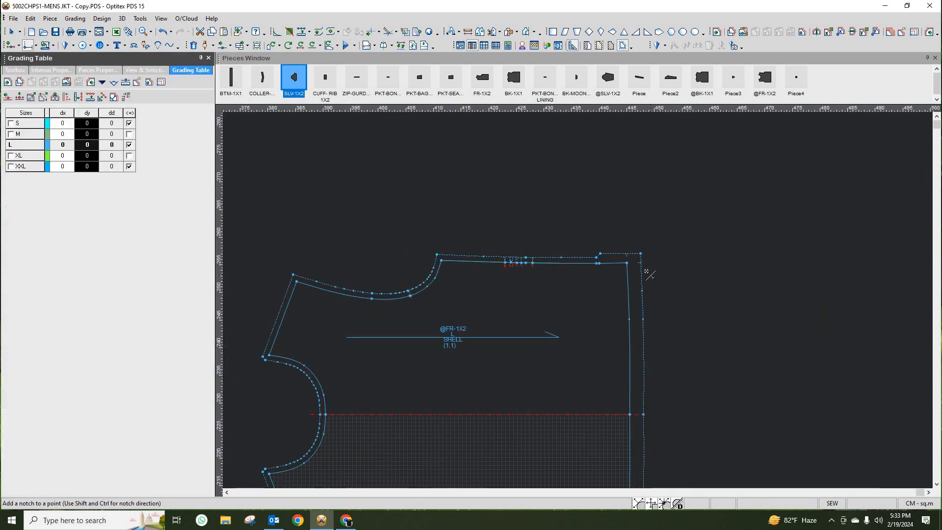
scroll(582, 304, up, 5)
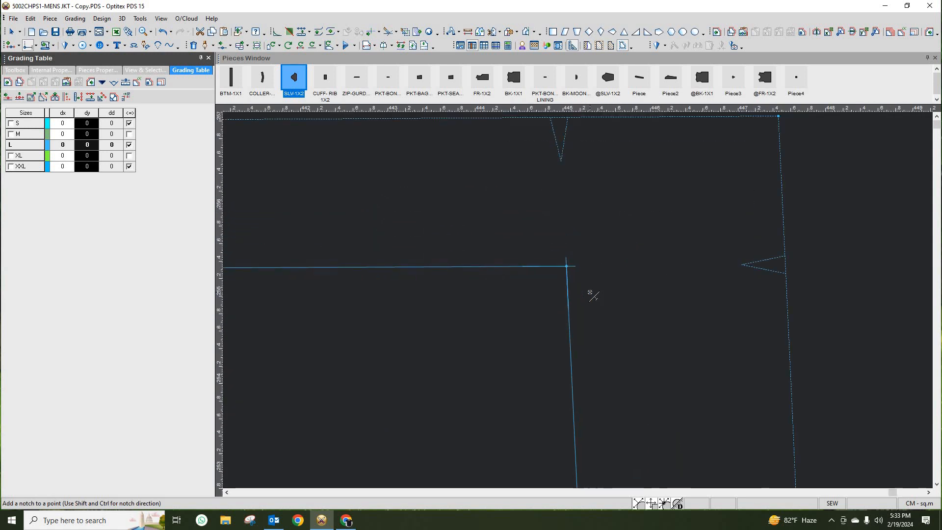
Step: Add two notches on the upper-right corner point of Piece4, one for each adjoining seam edge
scroll(568, 309, down, 8)
scroll(579, 303, up, 4)
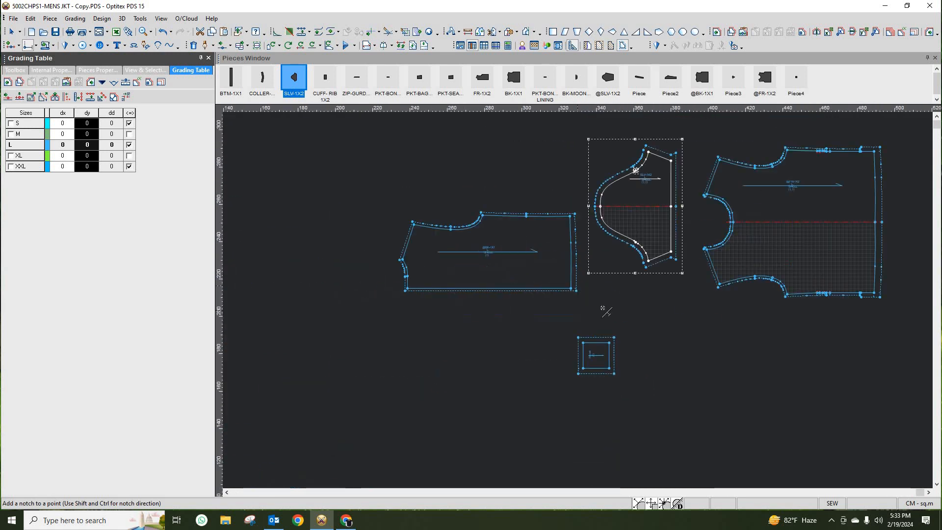
scroll(578, 301, up, 2)
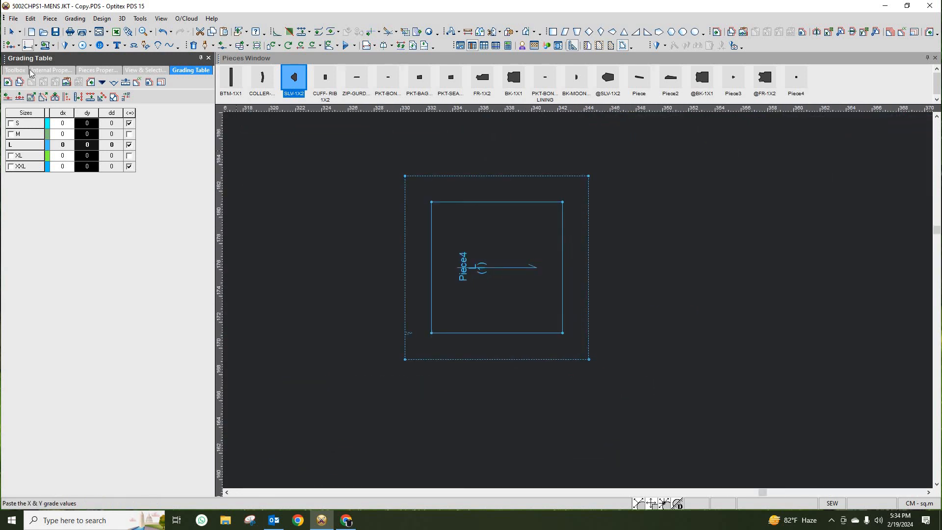
click(35, 45)
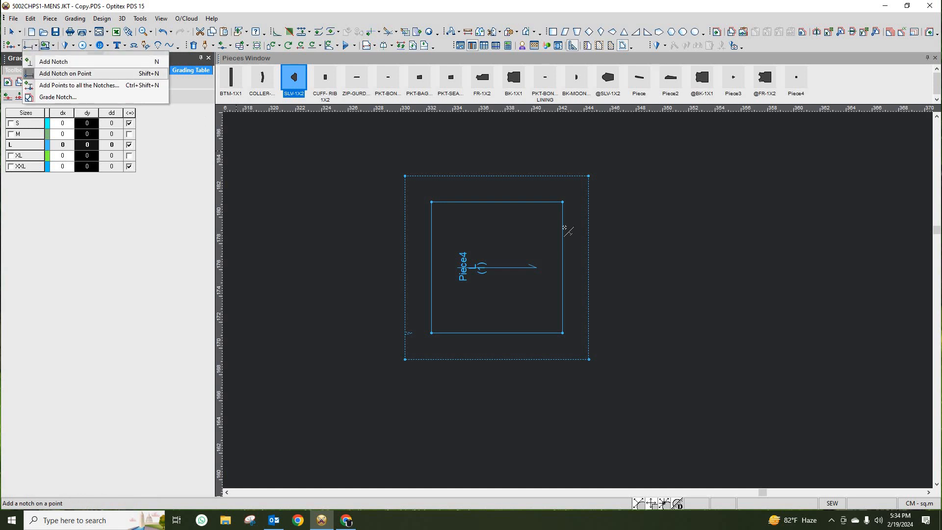
click(561, 202)
scroll(577, 237, up, 2)
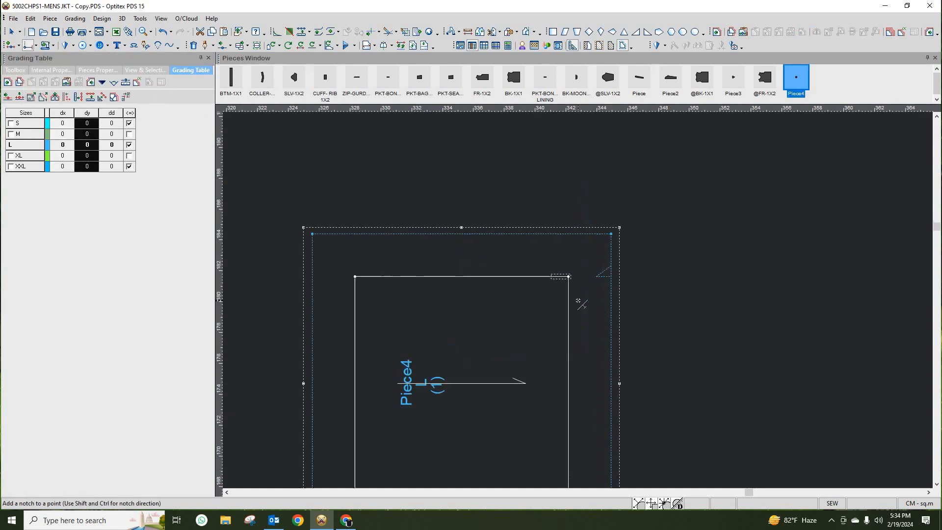
scroll(579, 301, up, 3)
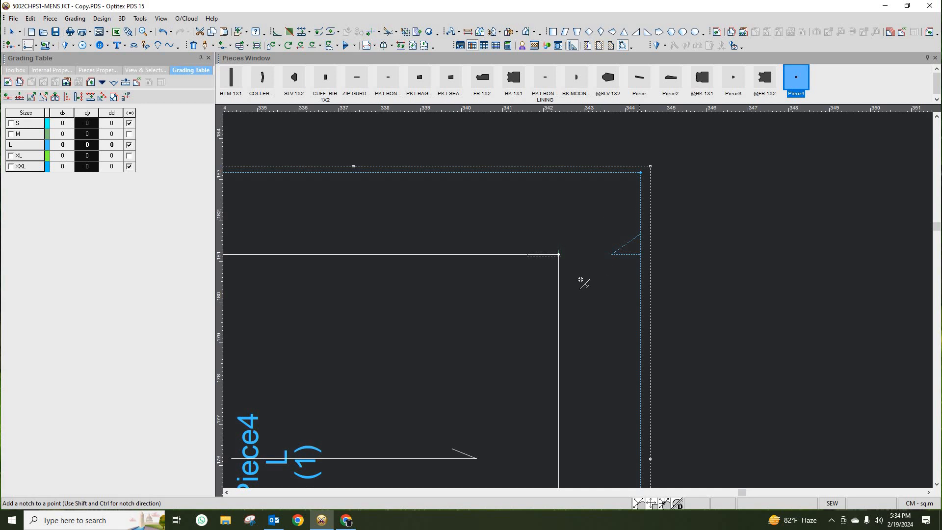
click(559, 255)
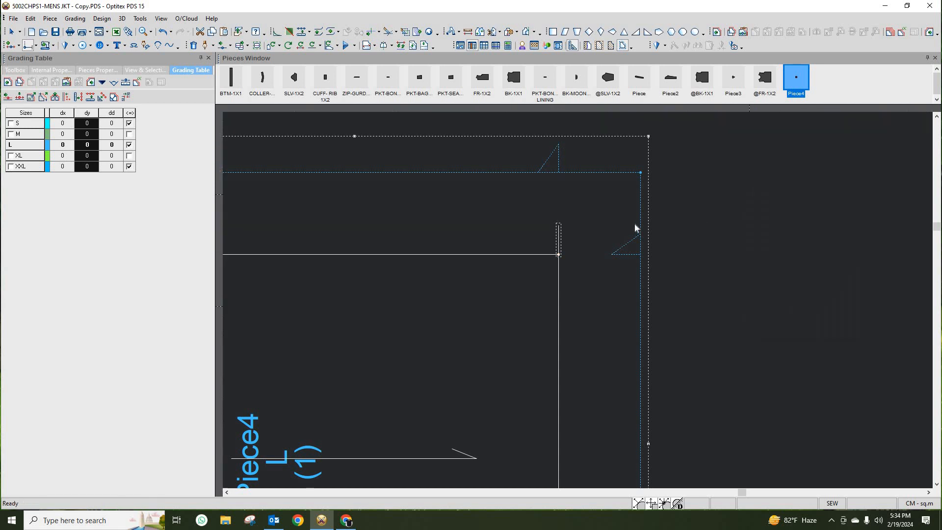
key(Escape)
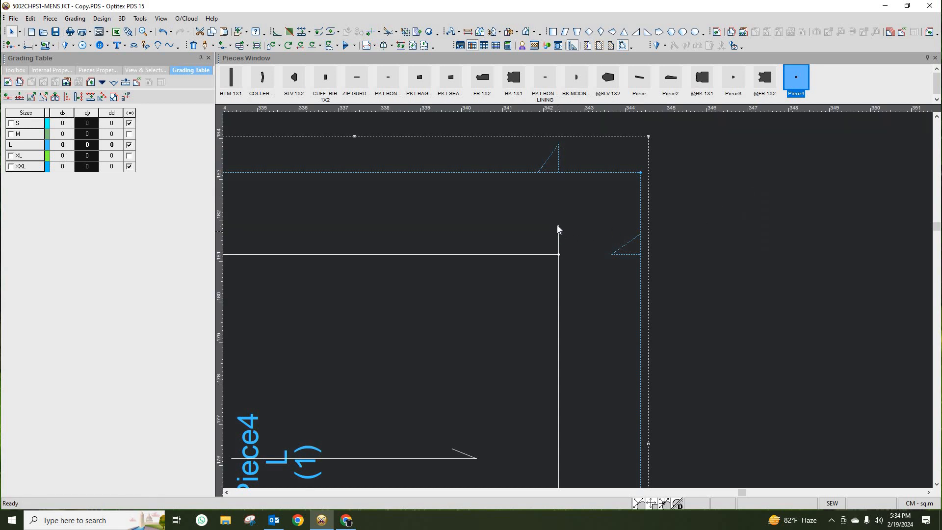
Step: Set the vertical corner notch's direction to Previous Segment and its angle by mouse selection to about -88 deg
click(559, 227)
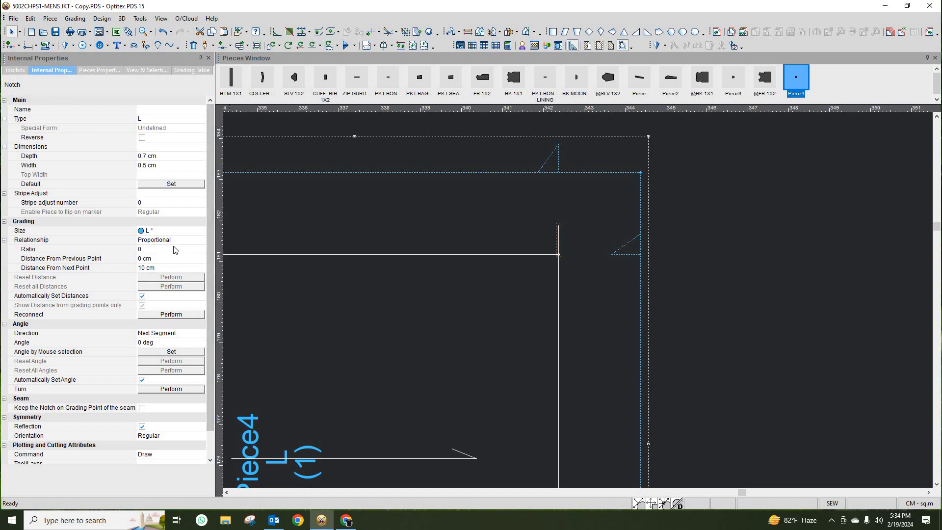
click(193, 334)
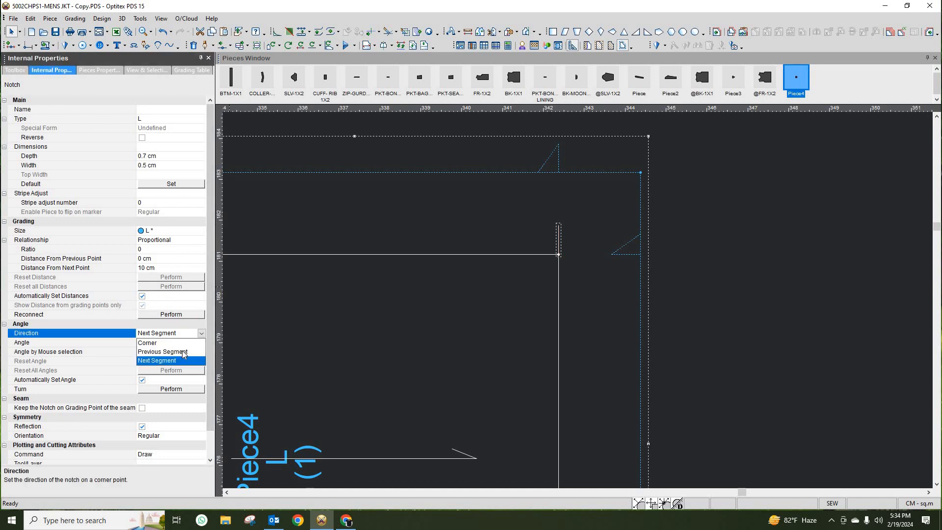
click(183, 352)
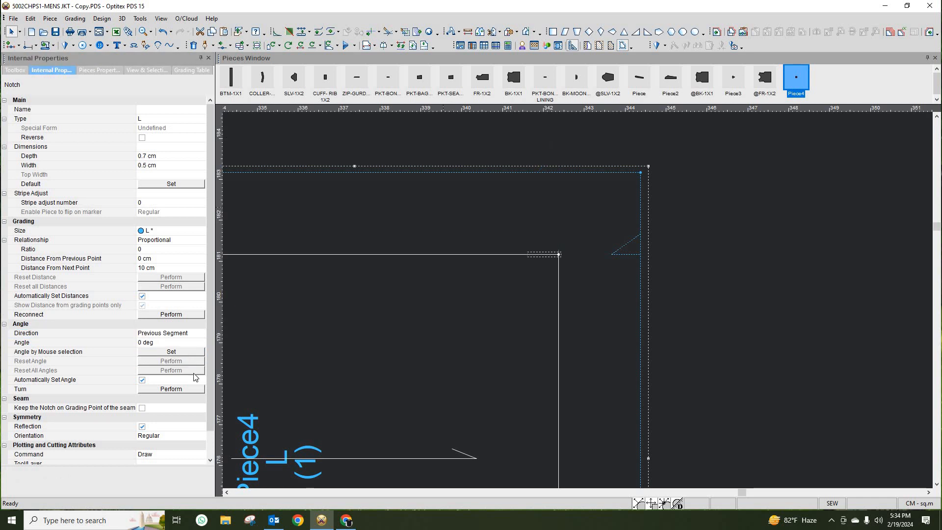
click(183, 352)
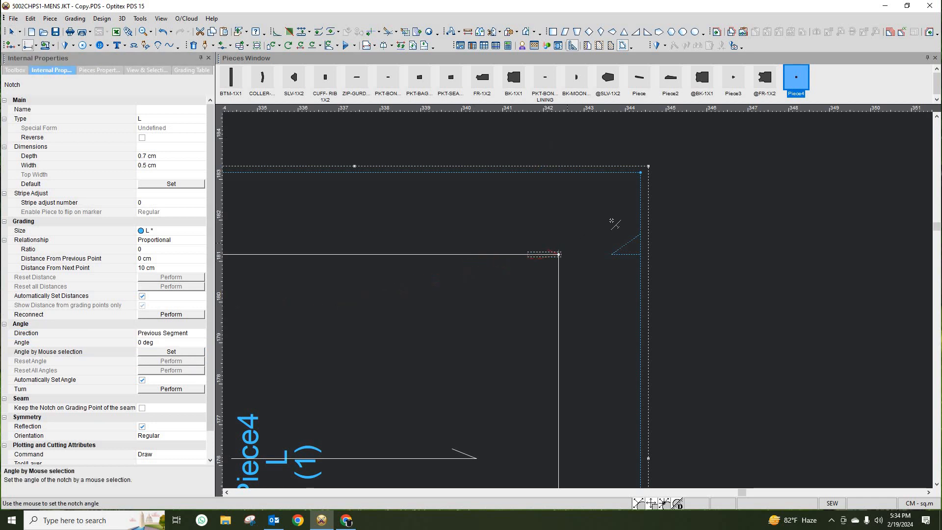
click(555, 172)
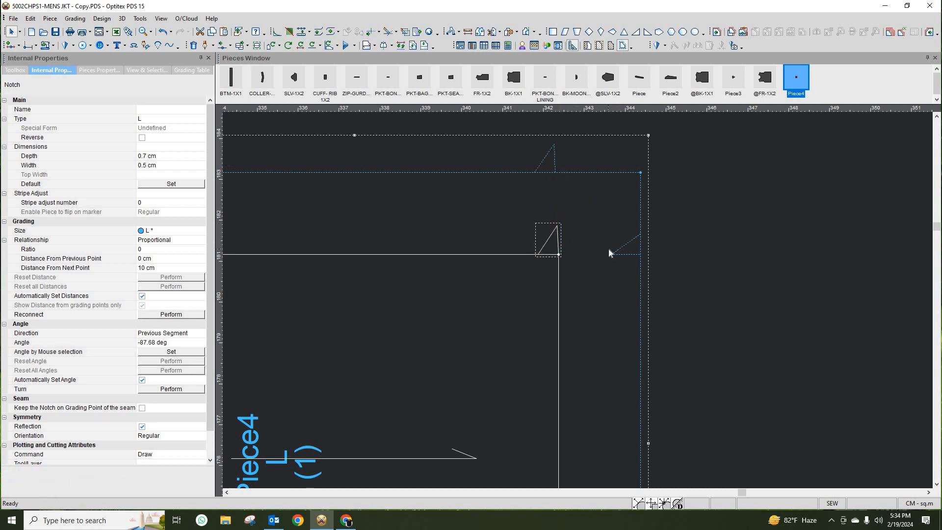
Step: Turn Piece4's corner notch back and forth between the adjoining segments, switching off the automatic angle setting
click(199, 334)
click(201, 334)
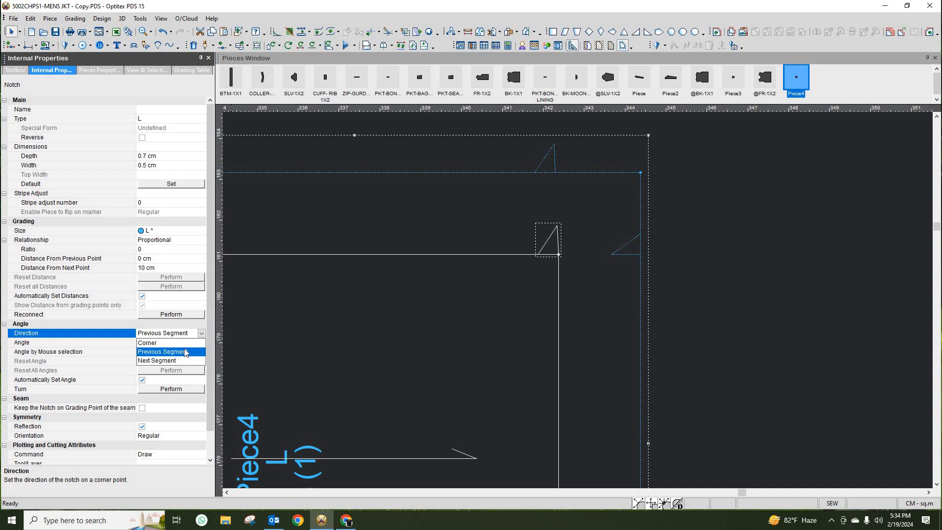
click(187, 357)
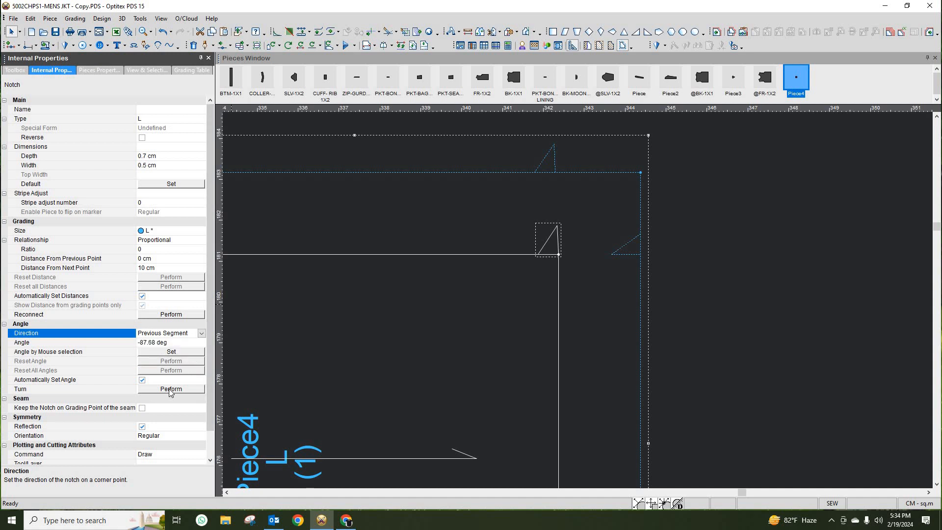
click(170, 389)
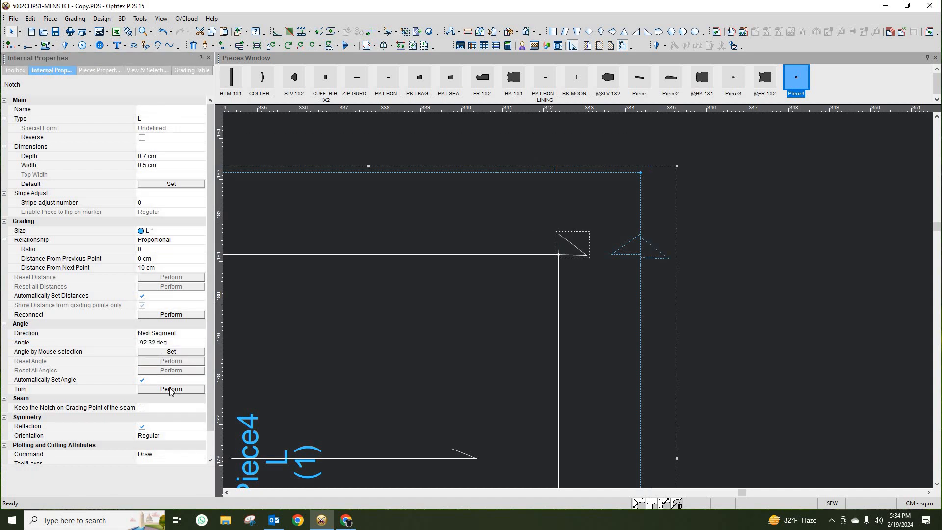
click(155, 389)
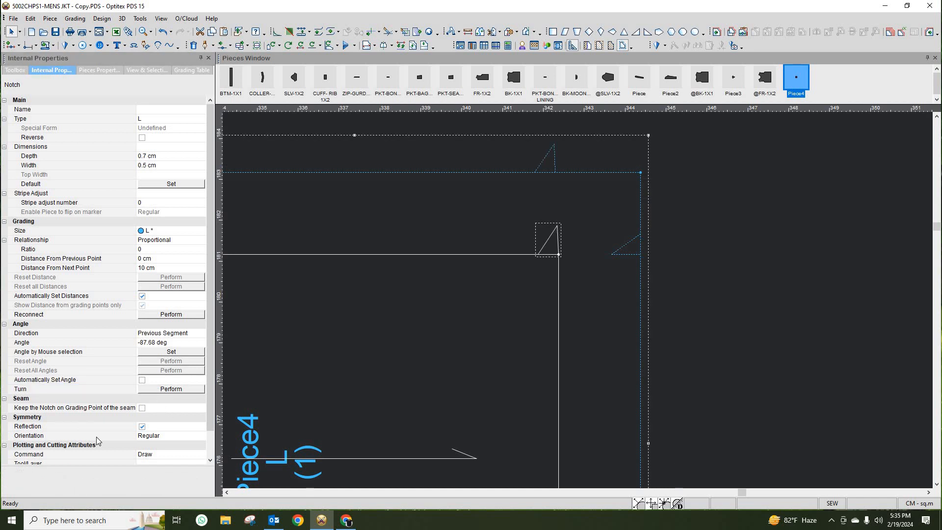
click(177, 389)
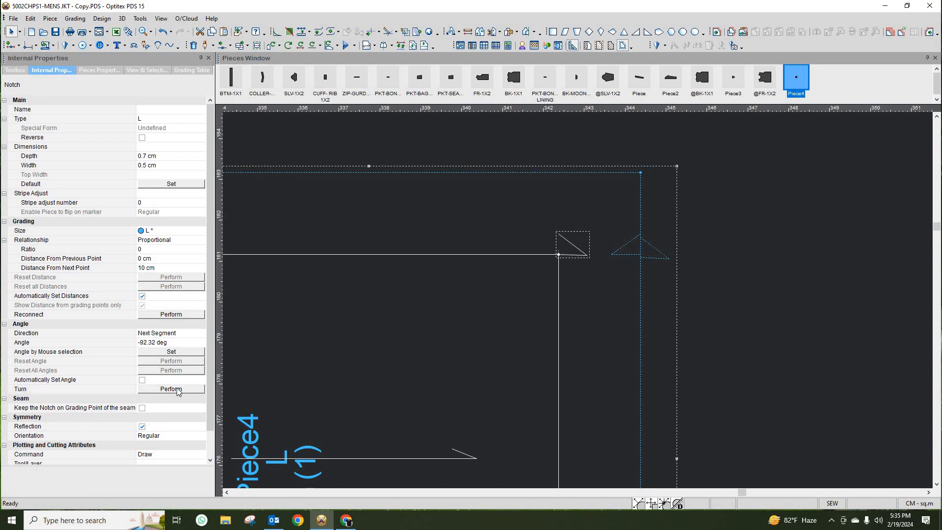
click(177, 389)
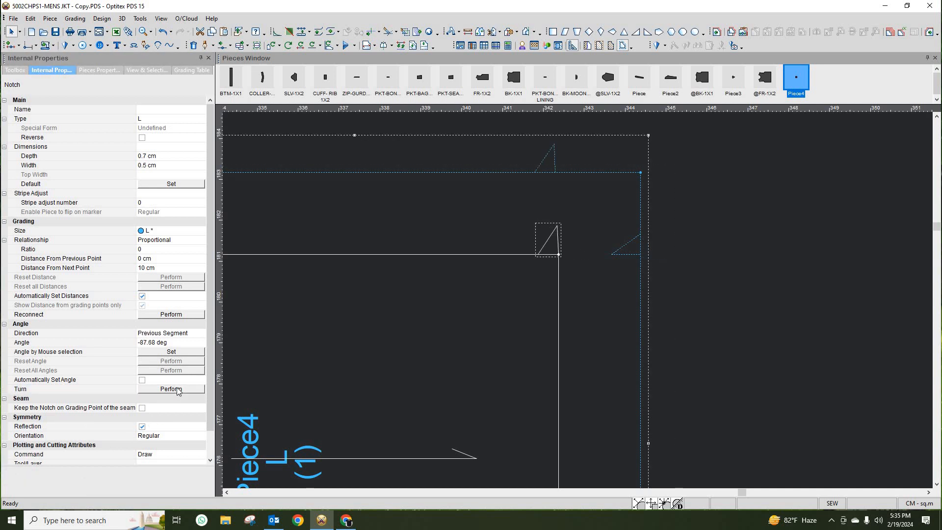
Step: Undo the latest changes to Piece4's corner notch
scroll(580, 298, down, 3)
scroll(580, 299, up, 3)
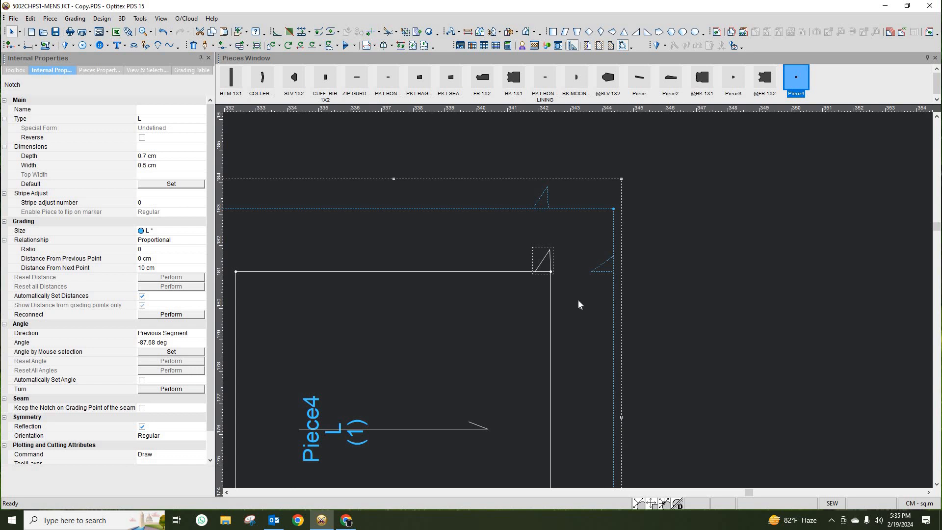
key(ctrl+z)
key(ctrl+z)
key(ctrl+z)
key(ctrl+z)
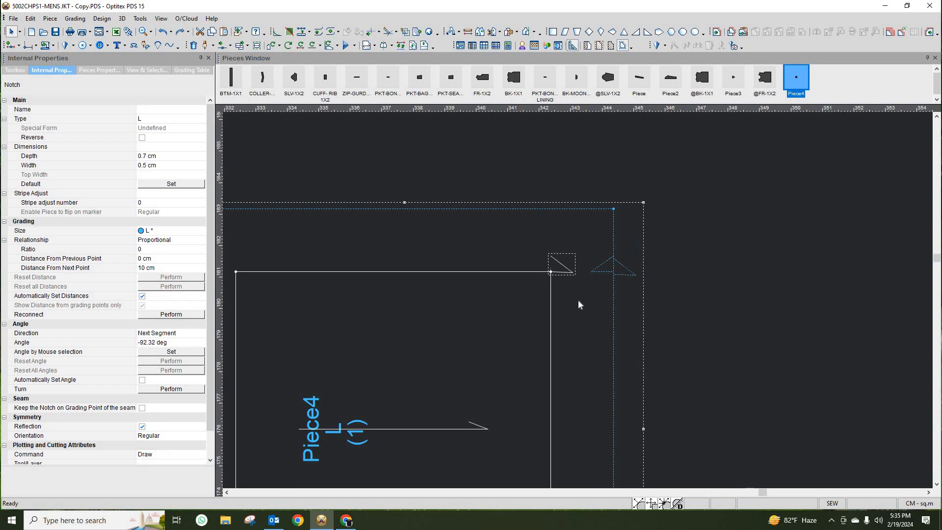
Step: Undo the remaining notch edits at Piece4's upper-right corner, back to before any notch was placed there
key(ctrl+z)
key(ctrl+z)
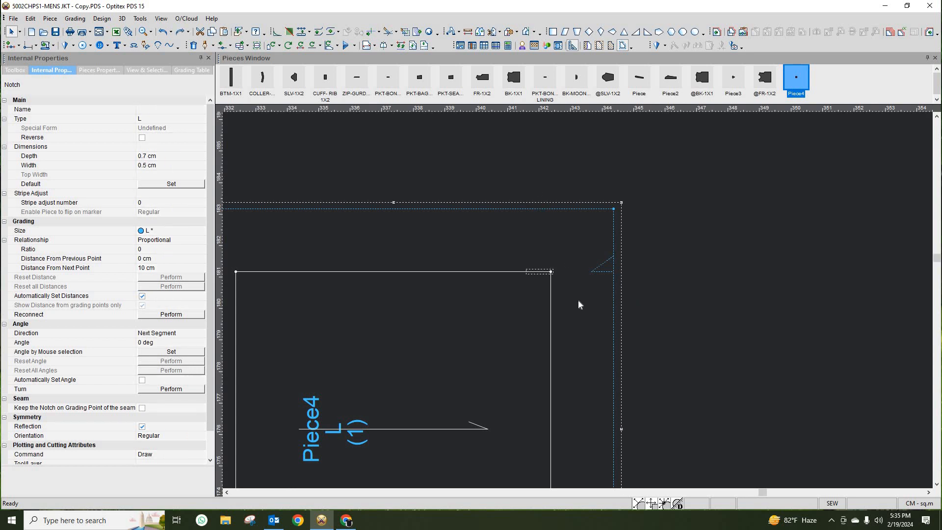
key(ctrl+z)
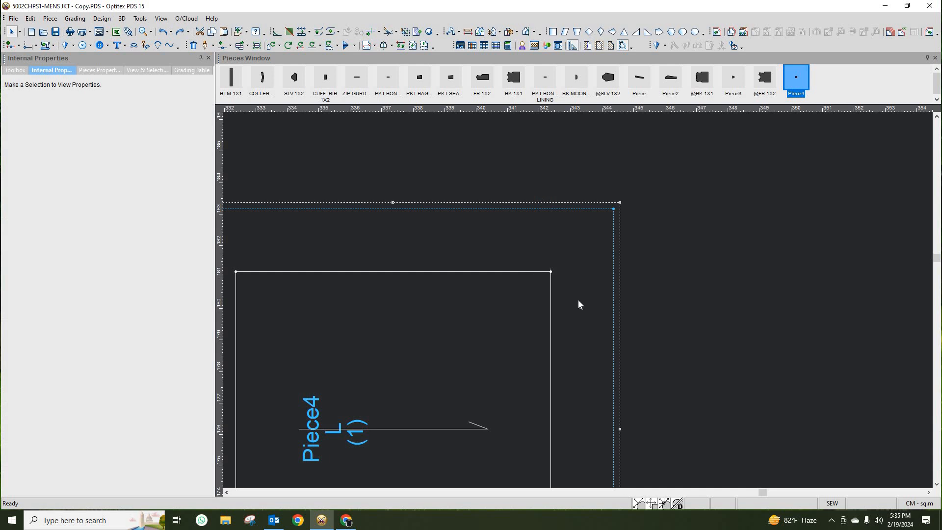
Step: Add a notch on Piece4's upper-right corner point, directed along the previous segment
click(36, 45)
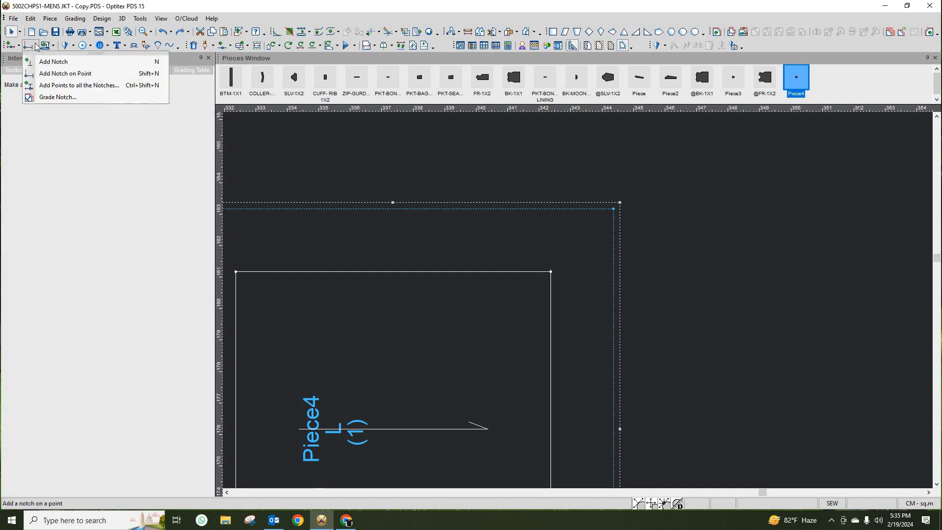
click(59, 74)
click(550, 271)
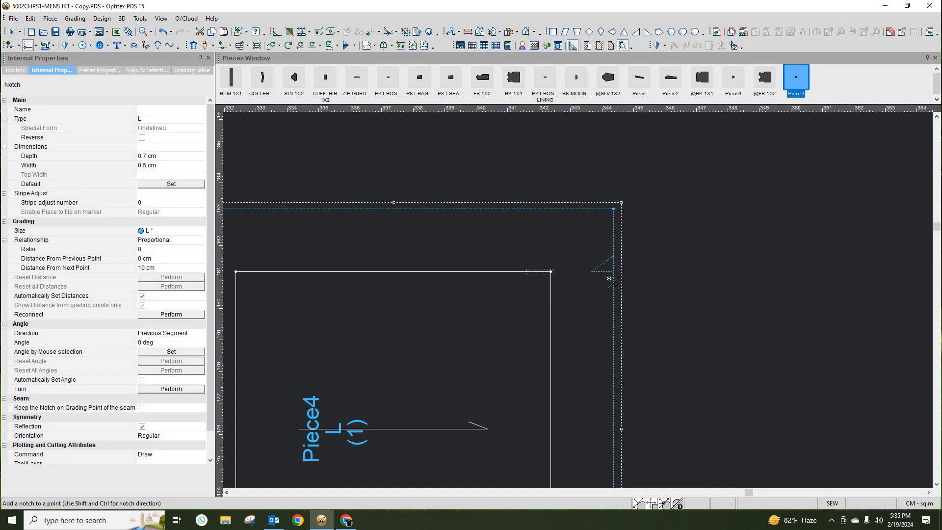
Step: Turn the upper-right corner notch repeatedly between the next and previous segments, ending on Previous Segment at 0 deg
click(183, 390)
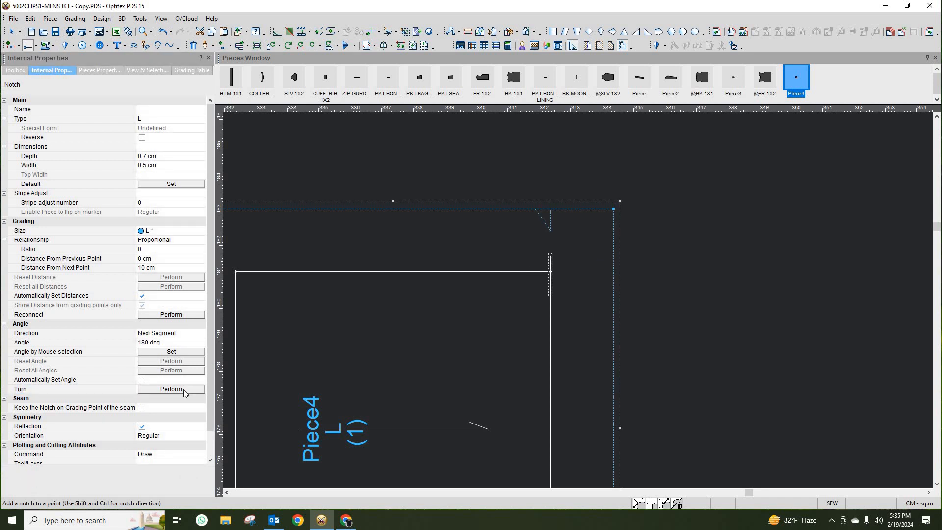
click(183, 389)
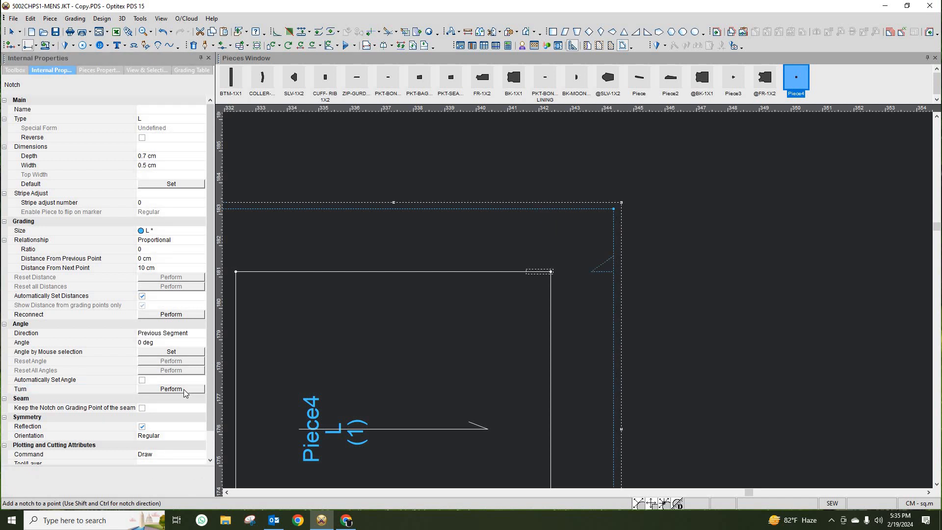
click(184, 390)
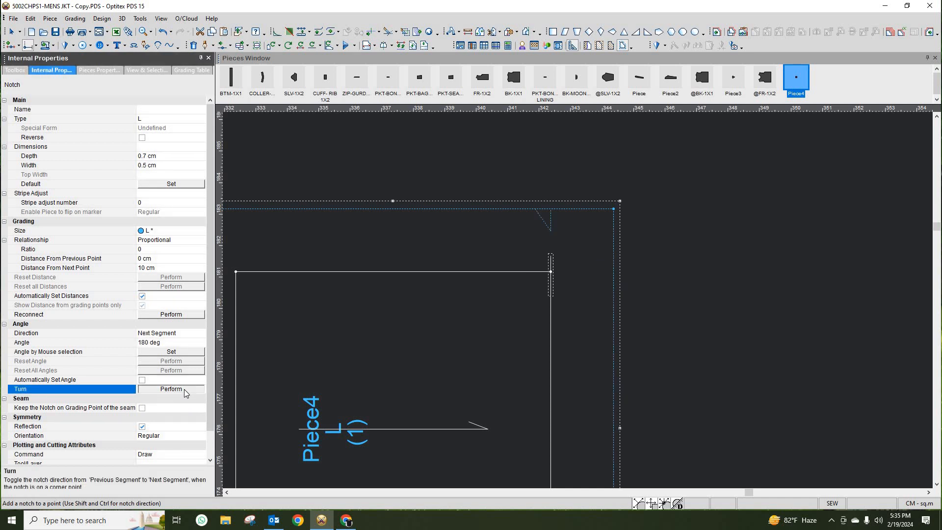
click(184, 389)
click(190, 388)
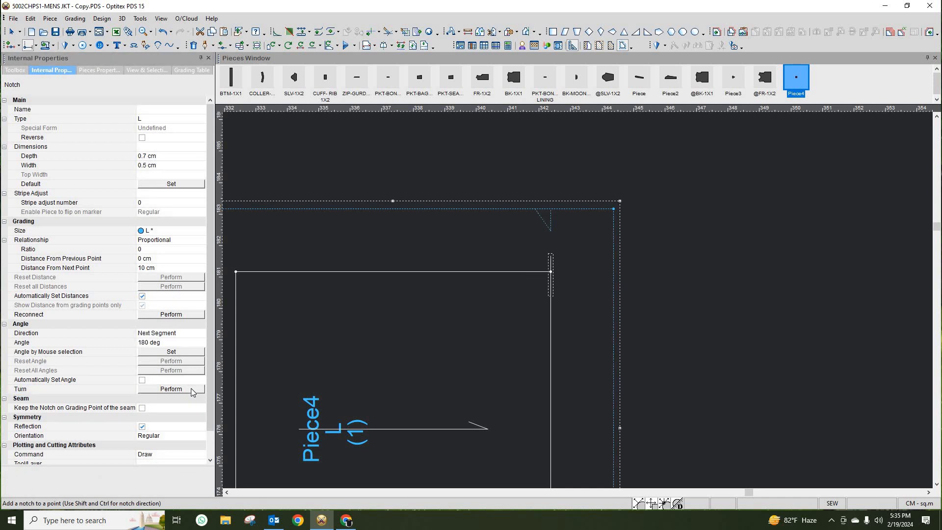
click(190, 388)
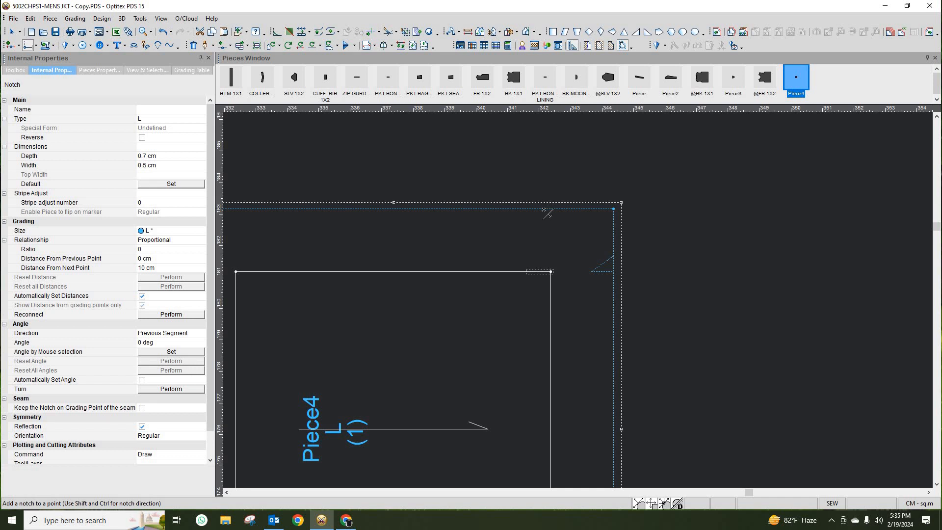
Step: Add a second notch on Piece4's upper-right corner point and set its angle by mouse selection to about -0.02 deg
click(551, 271)
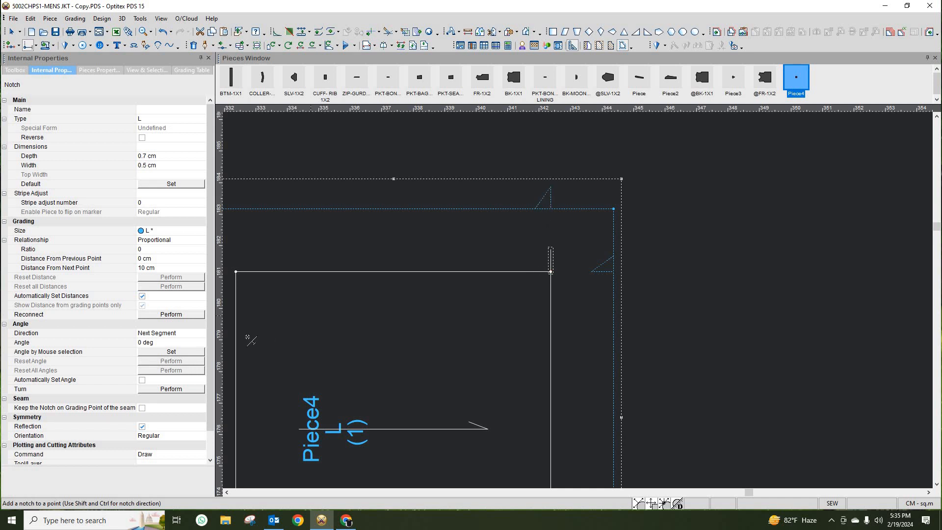
click(184, 352)
click(551, 206)
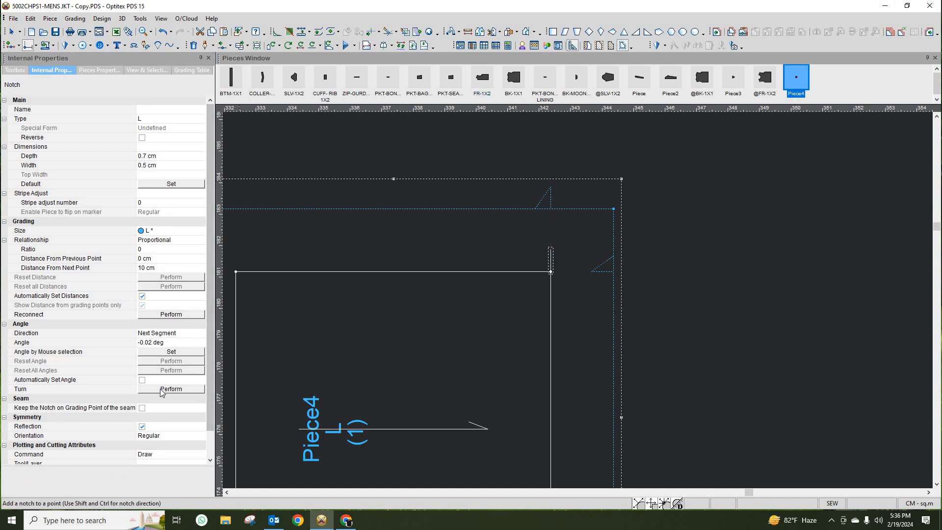
Step: Turn the second corner notch to the previous segment and back, ending on Next Segment at 180.02 deg
double_click(188, 333)
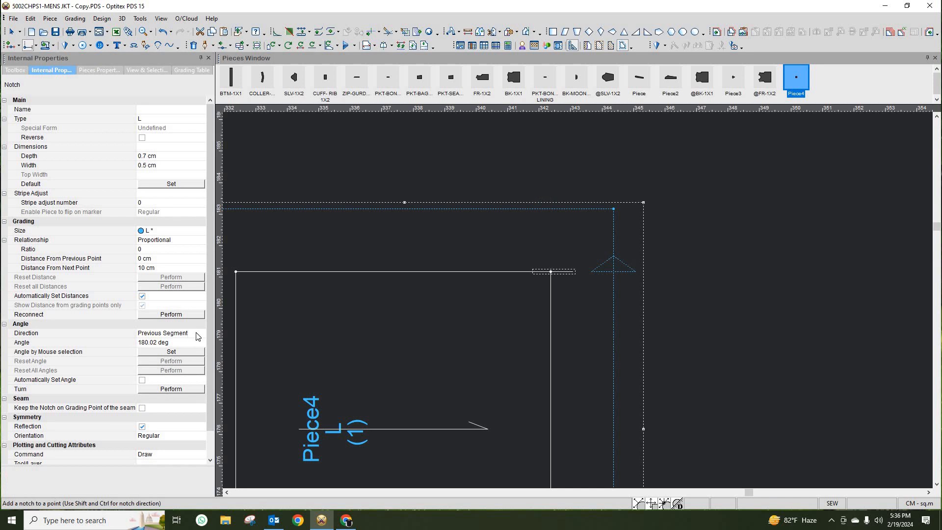
click(198, 336)
click(171, 363)
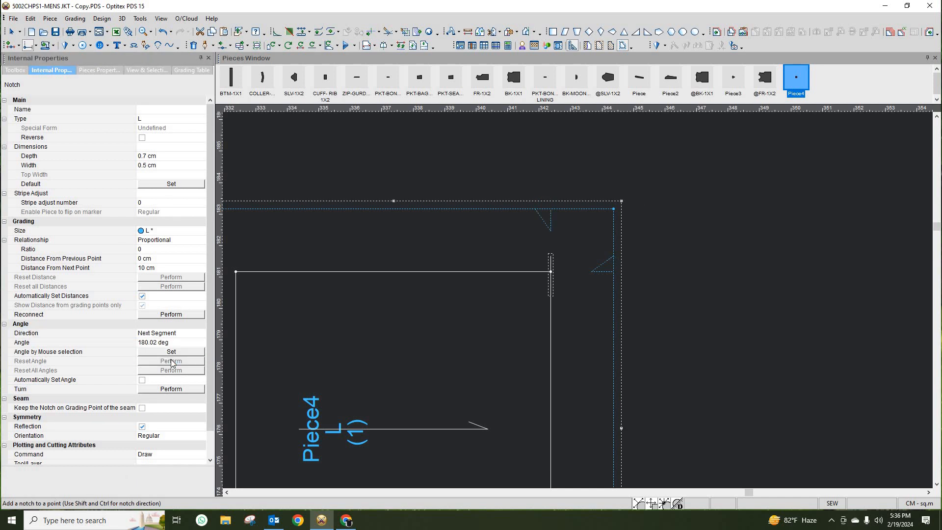
Step: Add a notch on Piece4's upper-left corner point, directed along the previous segment
scroll(582, 305, down, 3)
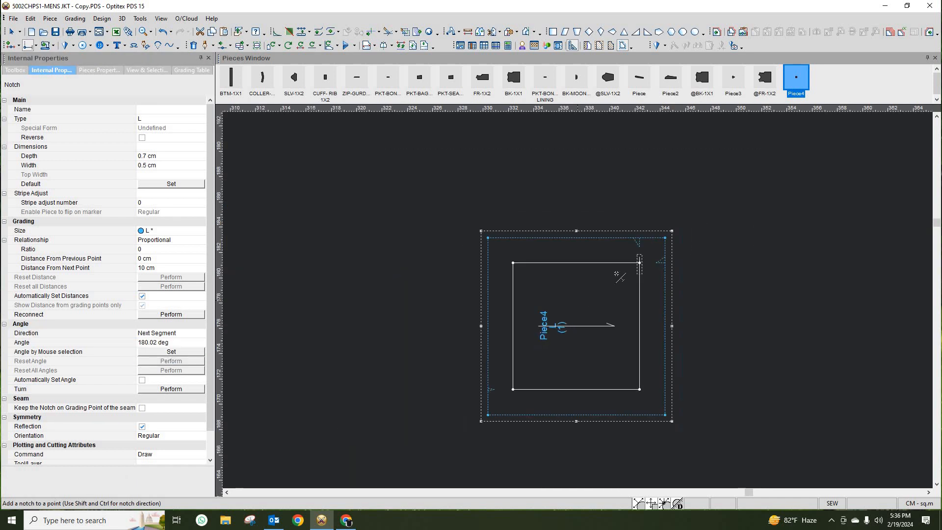
scroll(584, 304, up, 4)
scroll(267, 345, down, 3)
scroll(580, 301, up, 3)
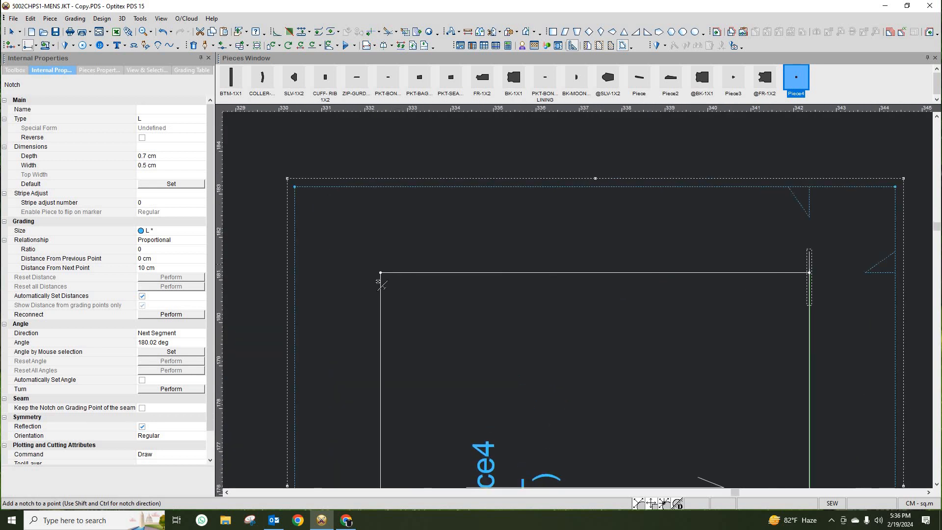
click(380, 273)
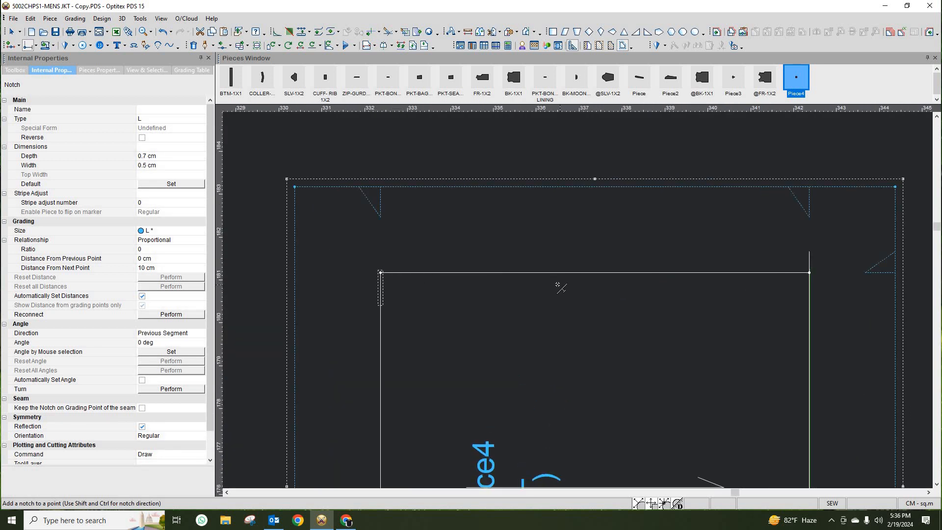
Step: Turn the upper-left corner notch back and forth, ending on Previous Segment at 0 deg, and return to the Select tool
click(167, 389)
click(167, 389)
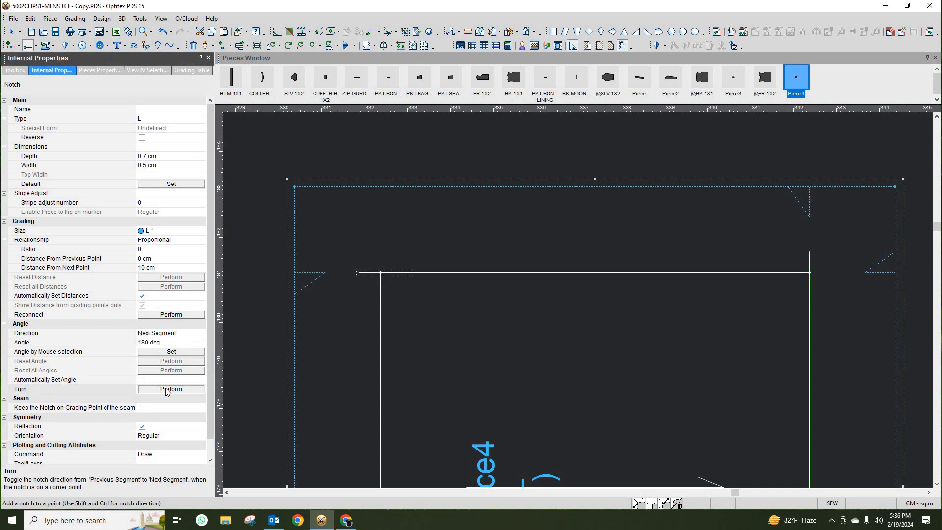
click(167, 389)
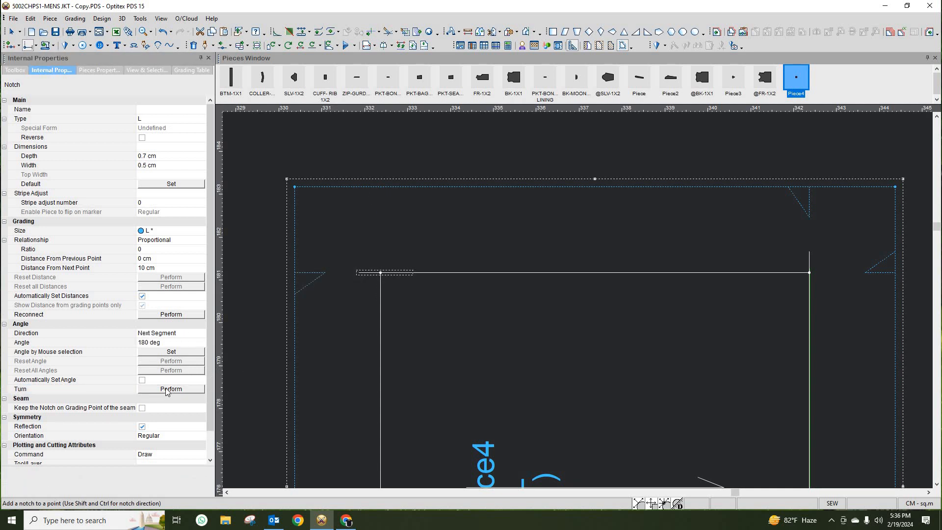
click(167, 388)
scroll(583, 300, down, 3)
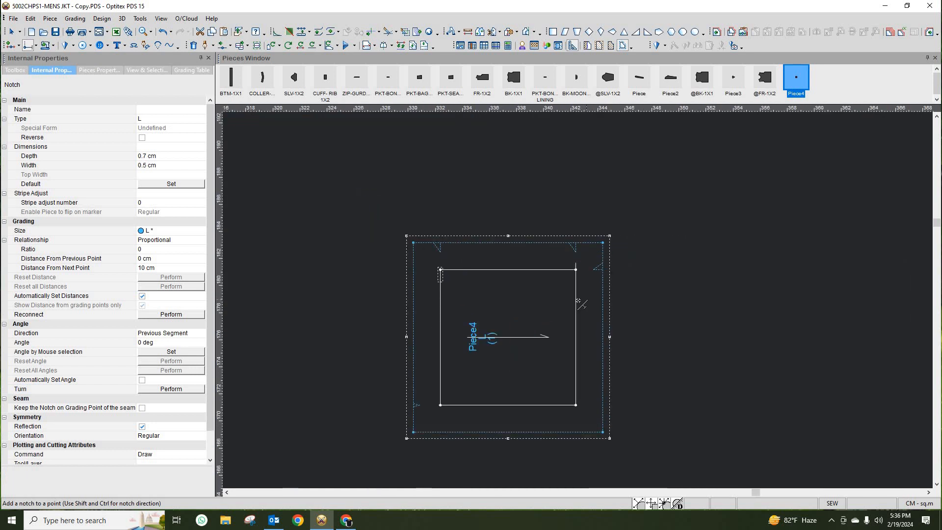
right_click(529, 167)
click(549, 171)
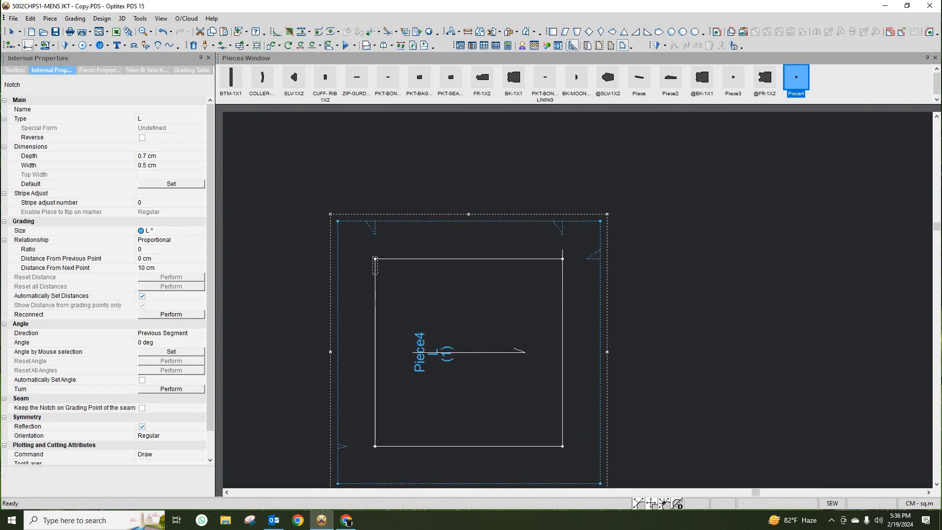
Step: In the notch preferences, check the plotting and cutting time options and set the notch direction on a corner point to Next Line
click(146, 19)
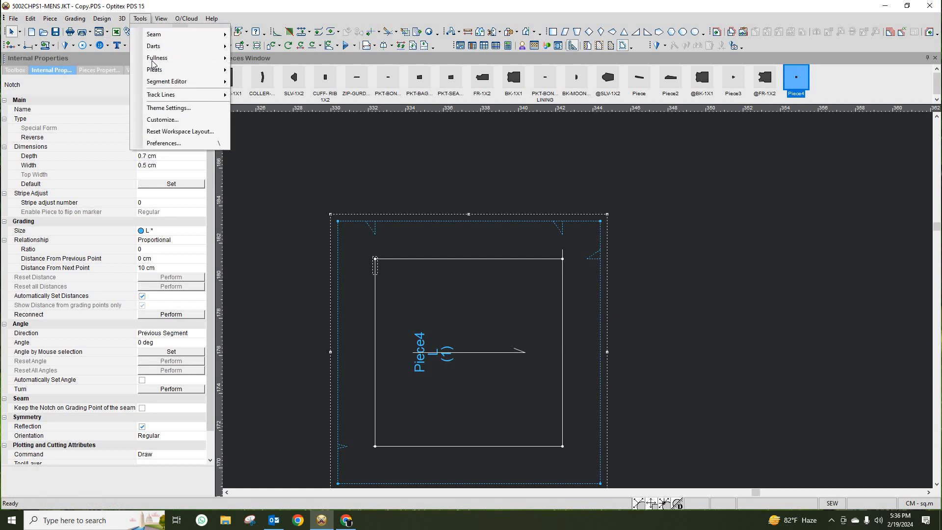
click(172, 147)
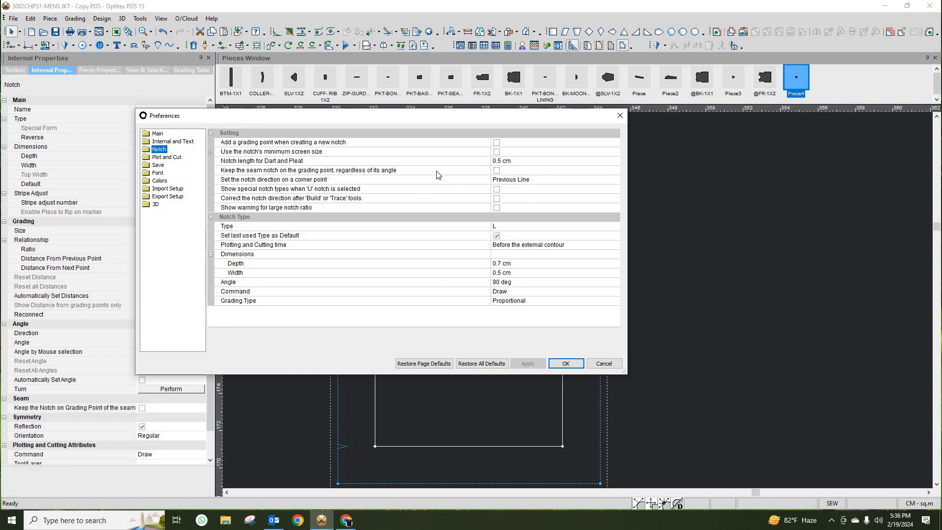
click(570, 245)
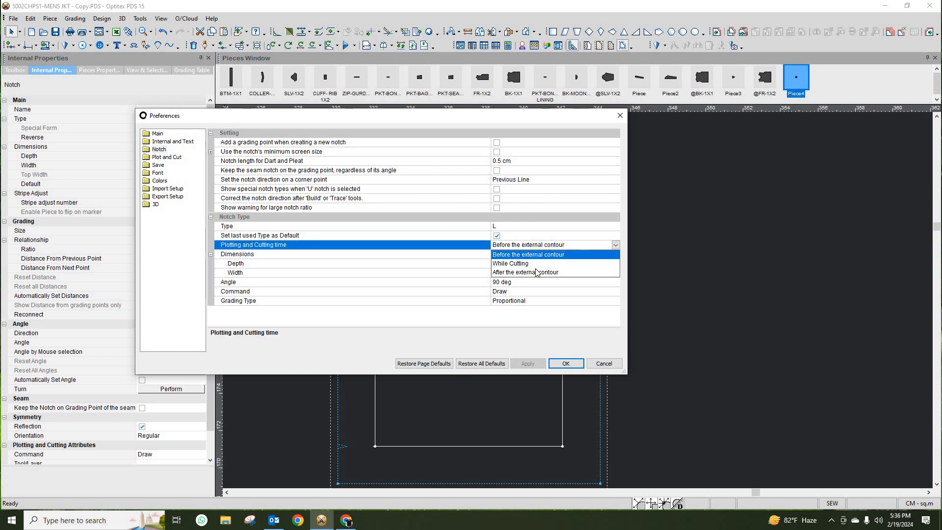
click(554, 228)
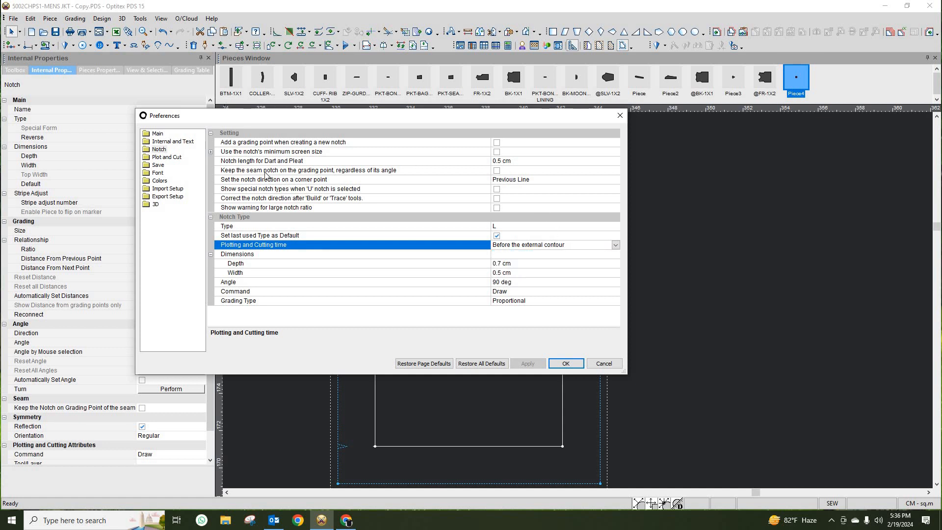
click(499, 161)
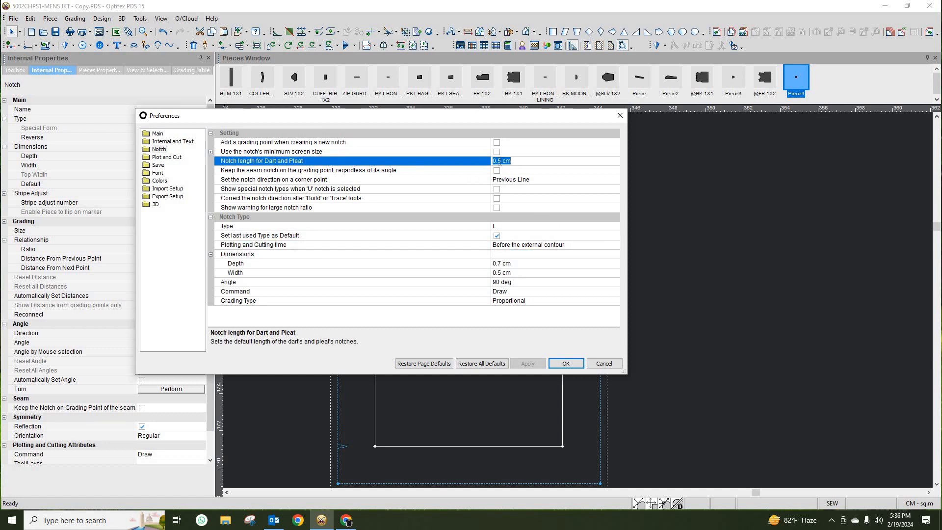
click(521, 172)
click(533, 182)
click(516, 208)
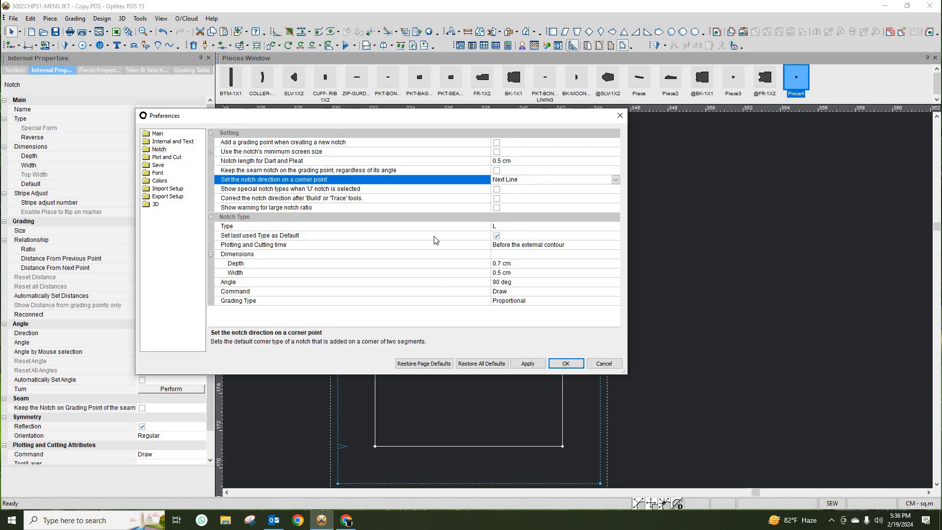
Step: Set the default notch type to V, check its depth and width, and apply the preferences
click(510, 228)
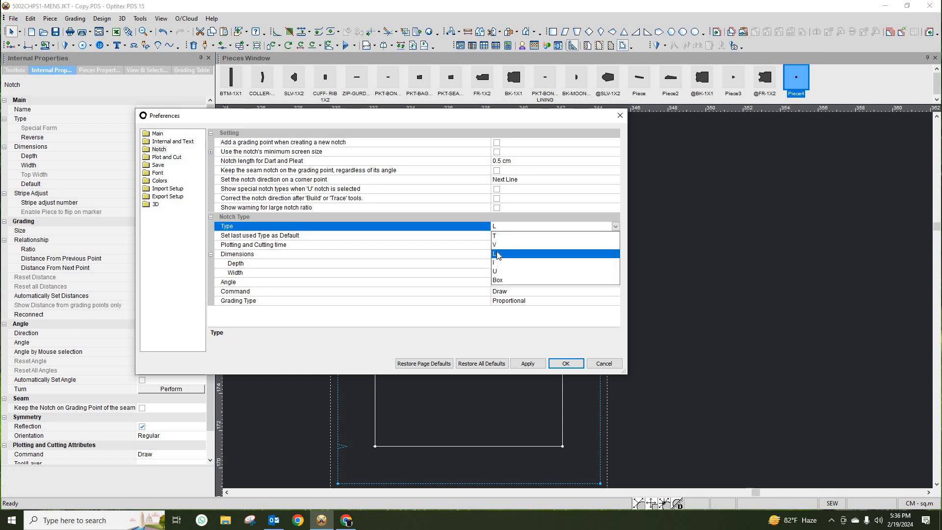
click(496, 245)
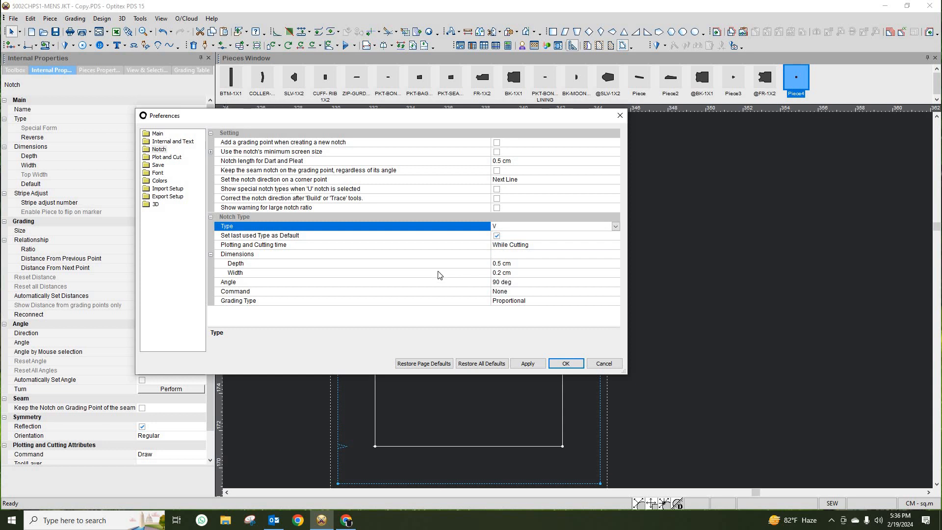
click(502, 263)
click(501, 272)
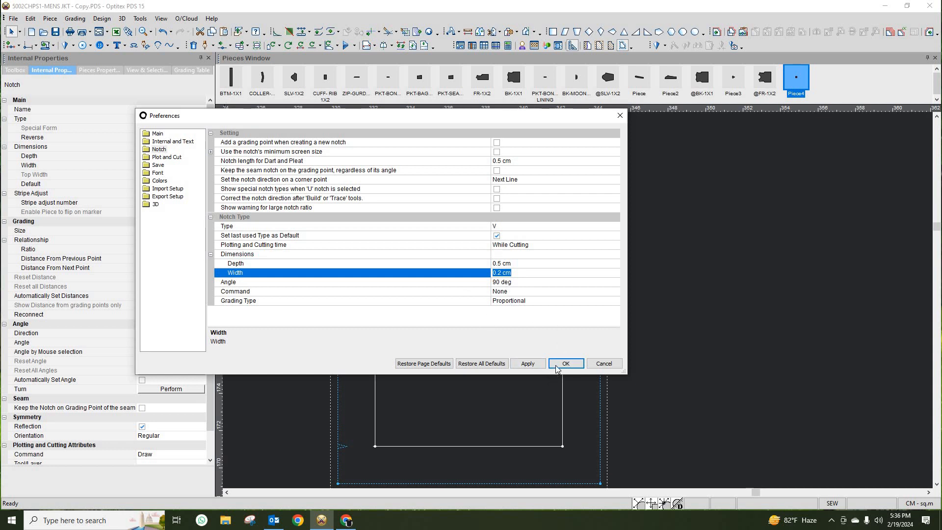
click(527, 364)
click(565, 364)
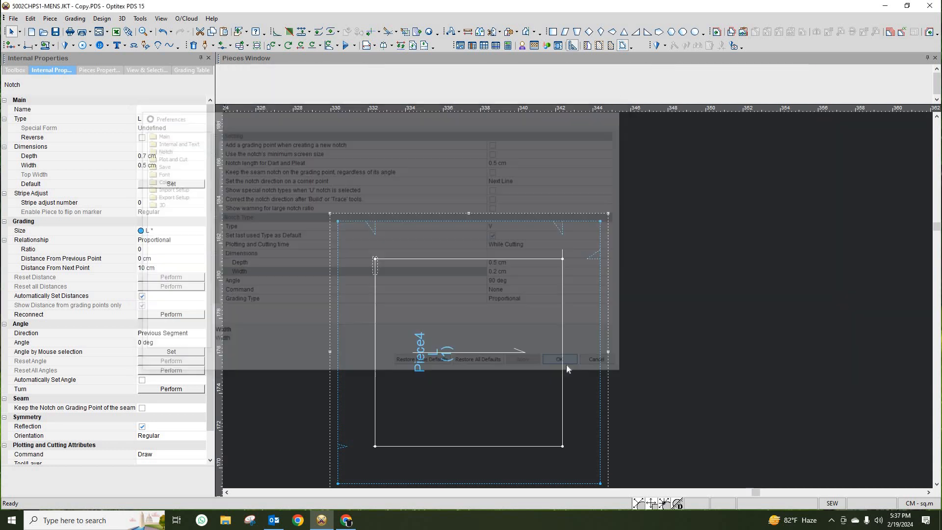
Step: Add a V notch on Piece4's upper seam edge, about 5.77 cm from the previous point, and return to the Select tool
scroll(567, 308, up, 1)
scroll(564, 279, down, 2)
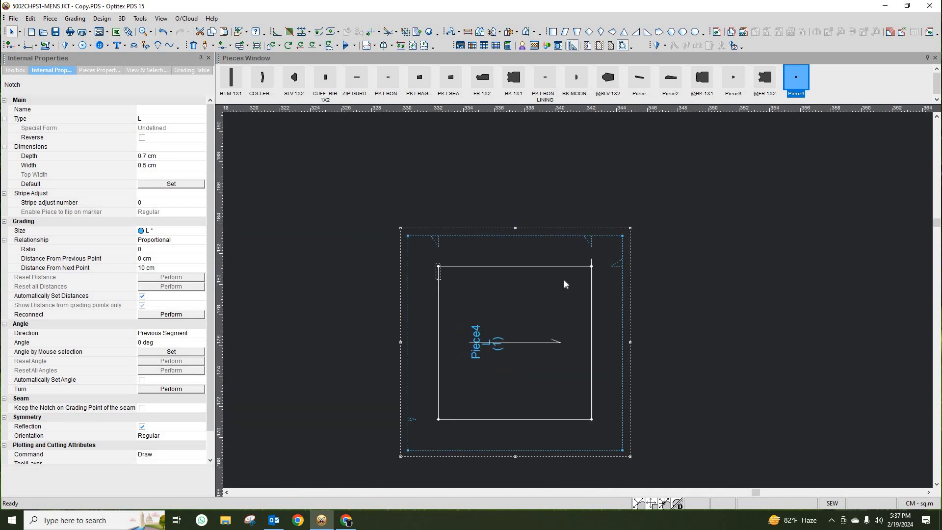
scroll(443, 293, up, 1)
click(35, 45)
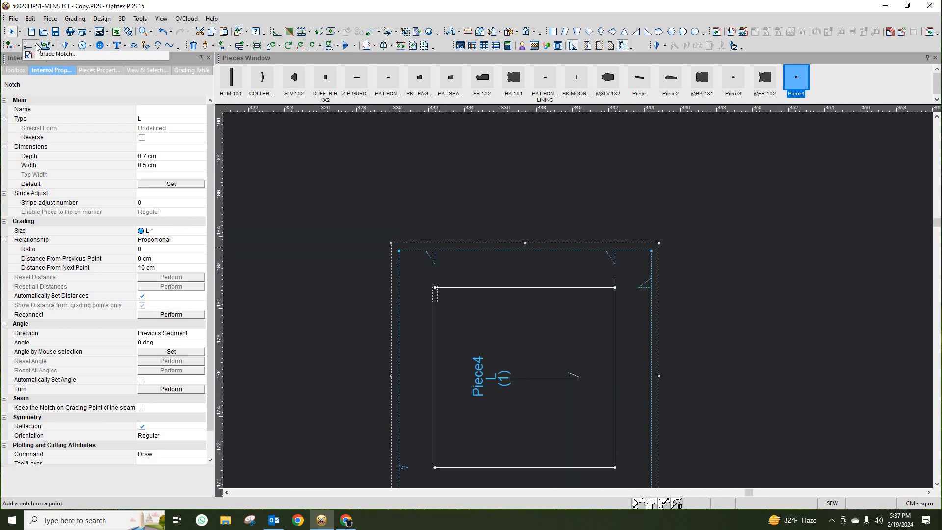
click(44, 62)
click(538, 288)
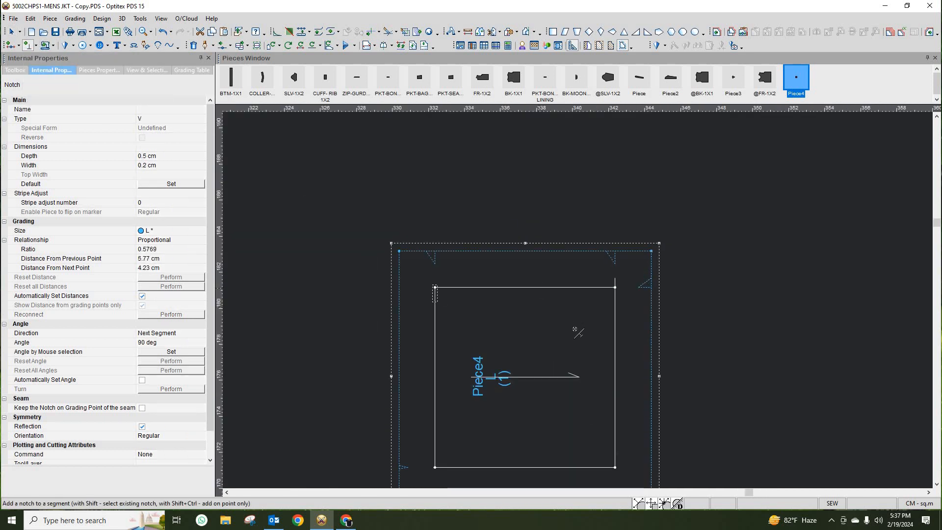
scroll(580, 302, up, 3)
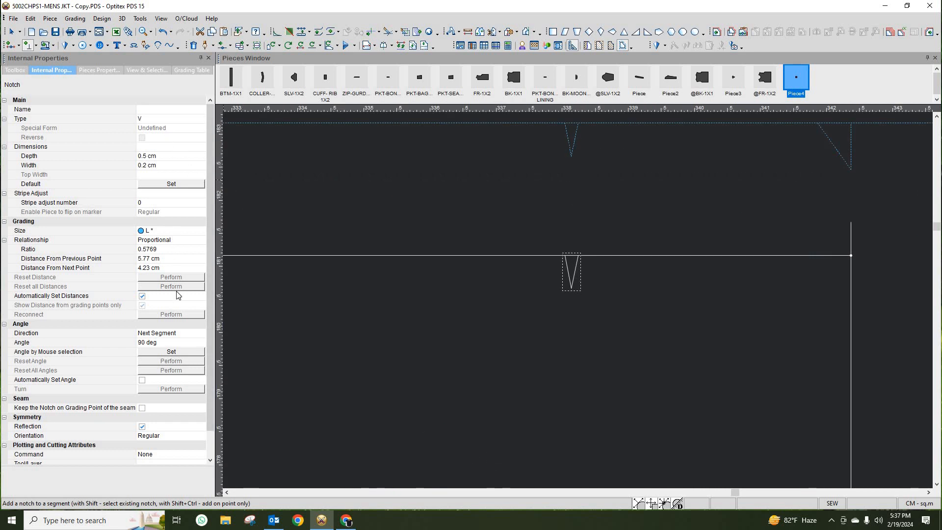
scroll(579, 303, down, 2)
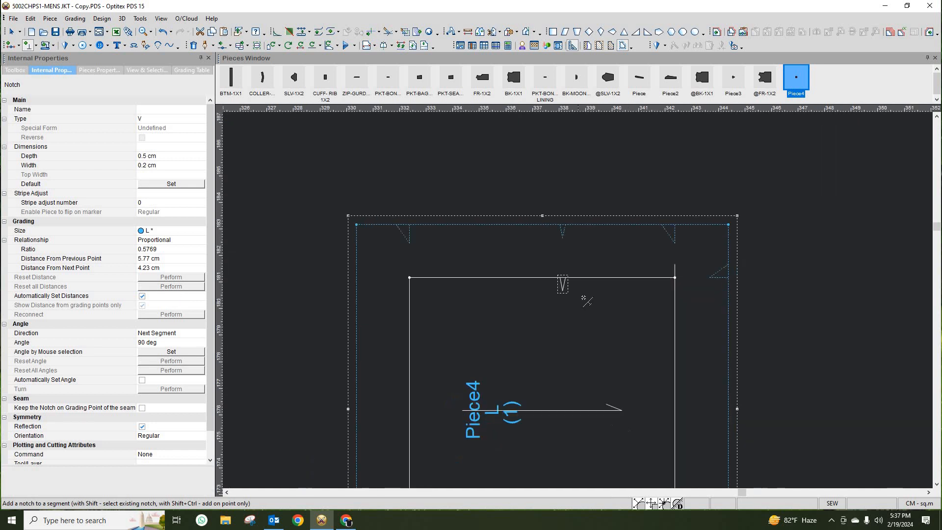
right_click(559, 166)
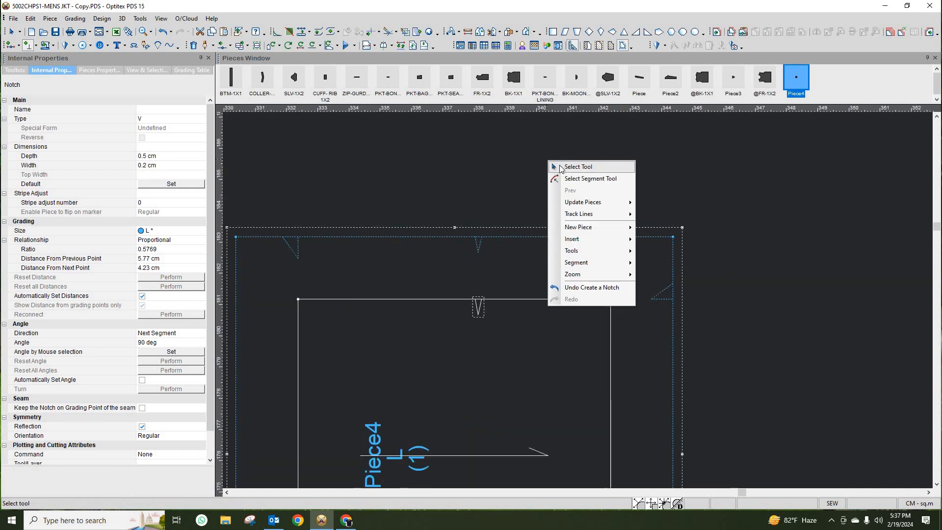
click(725, 229)
scroll(724, 228, down, 7)
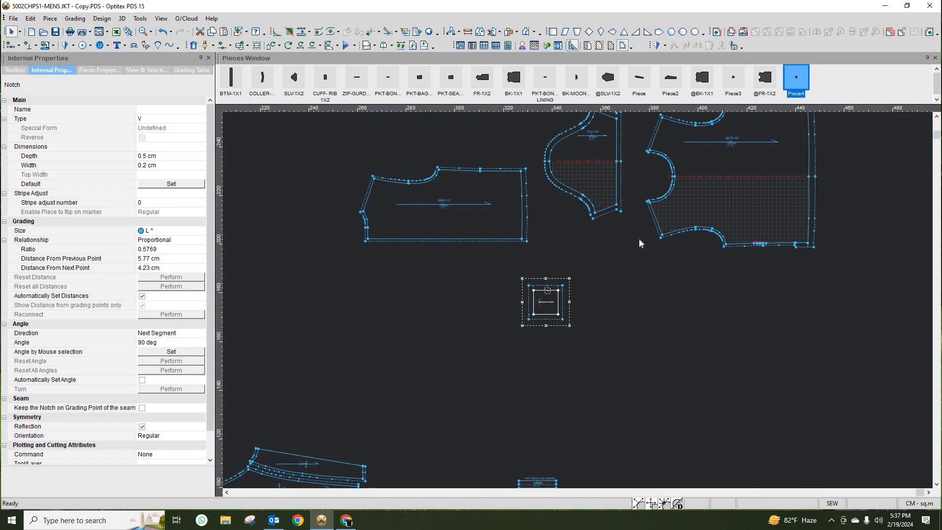
scroll(664, 164, up, 2)
scroll(580, 304, up, 3)
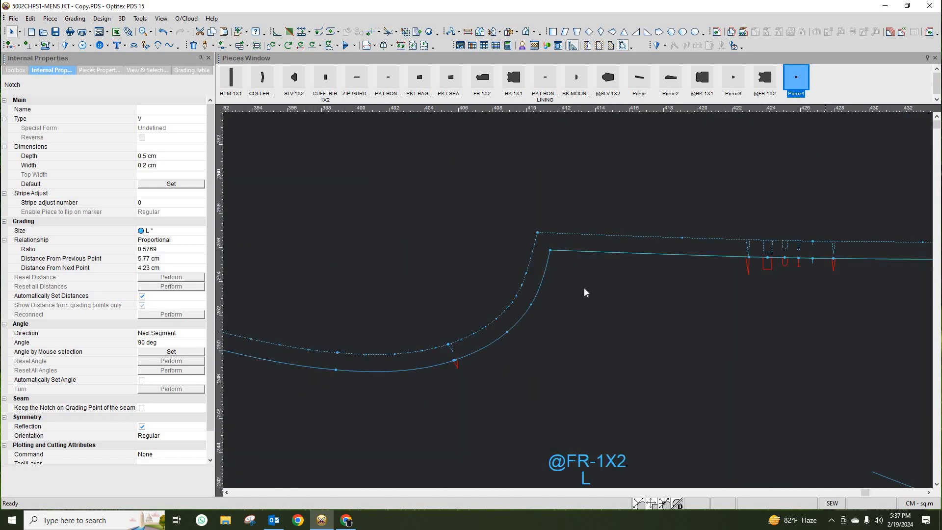
scroll(584, 287, up, 1)
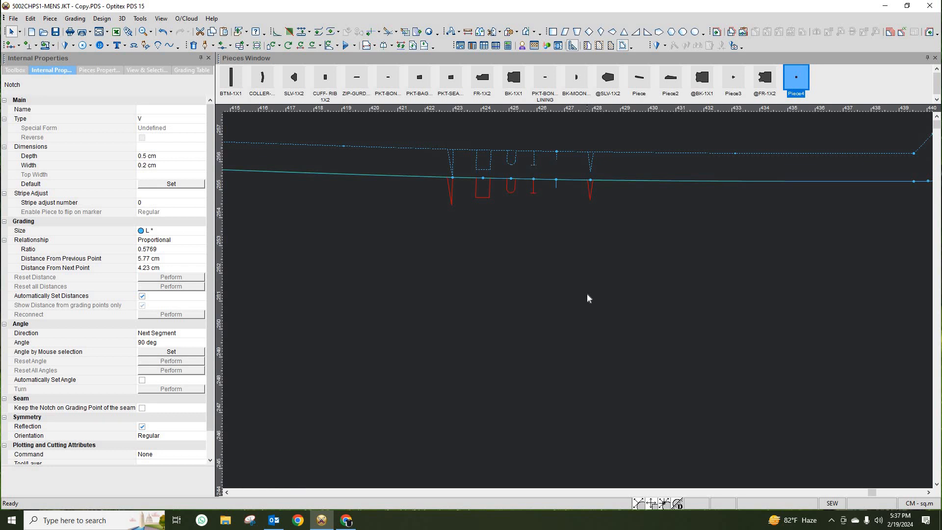